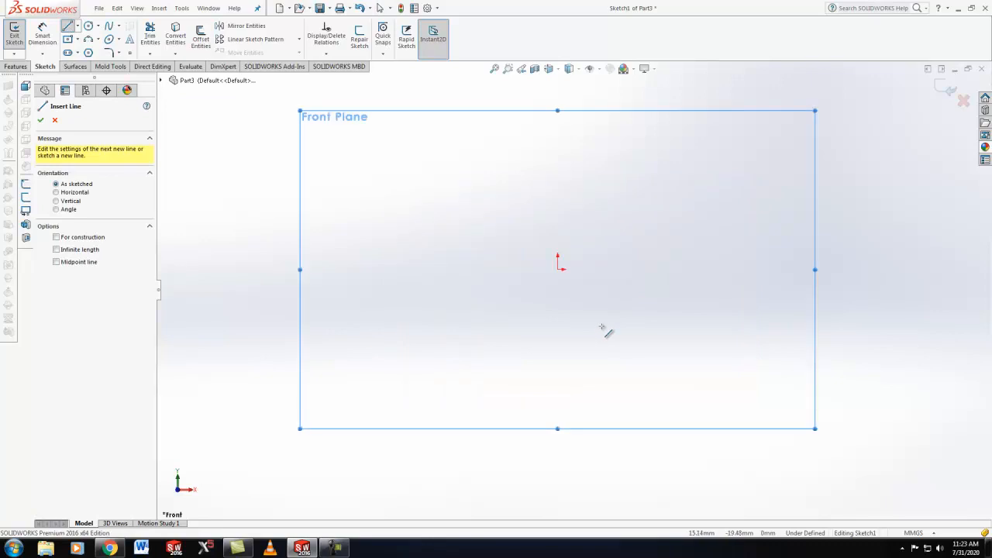
Sketch a vertical line about 57 mm long straight down from the origin on the Front Plane
{"action": "left_click", "coordinate": [557, 268]}
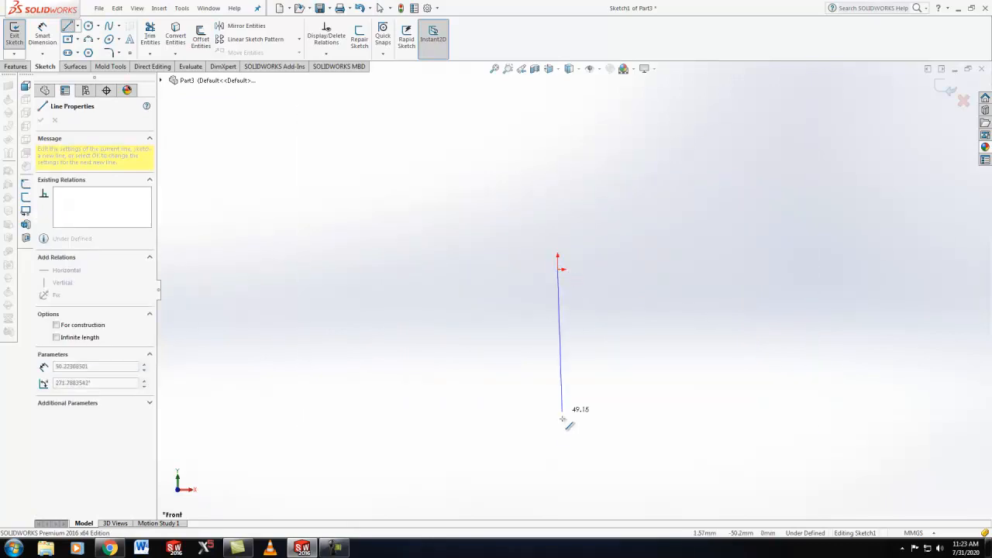
{"action": "left_click", "coordinate": [557, 433]}
{"action": "right_click", "coordinate": [562, 438]}
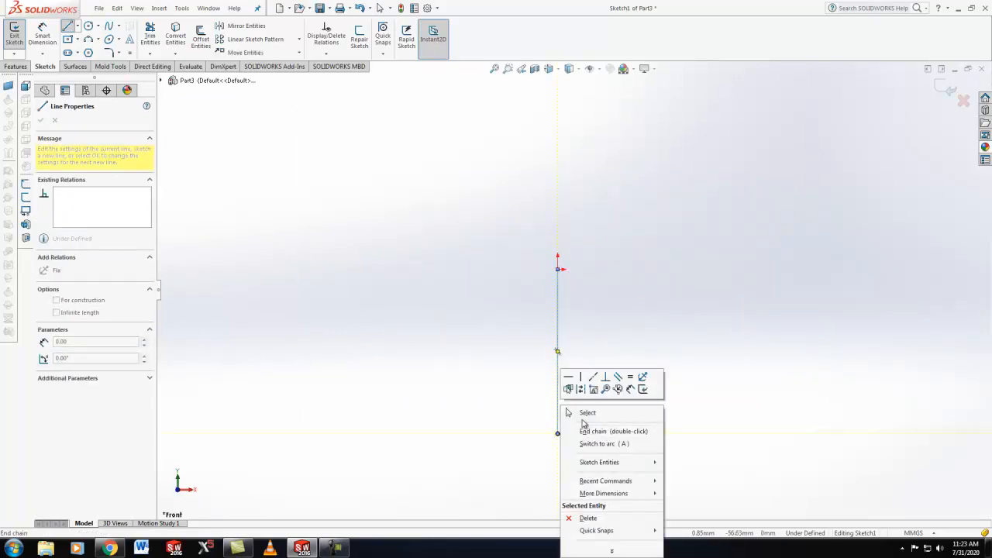
{"action": "left_click", "coordinate": [585, 413]}
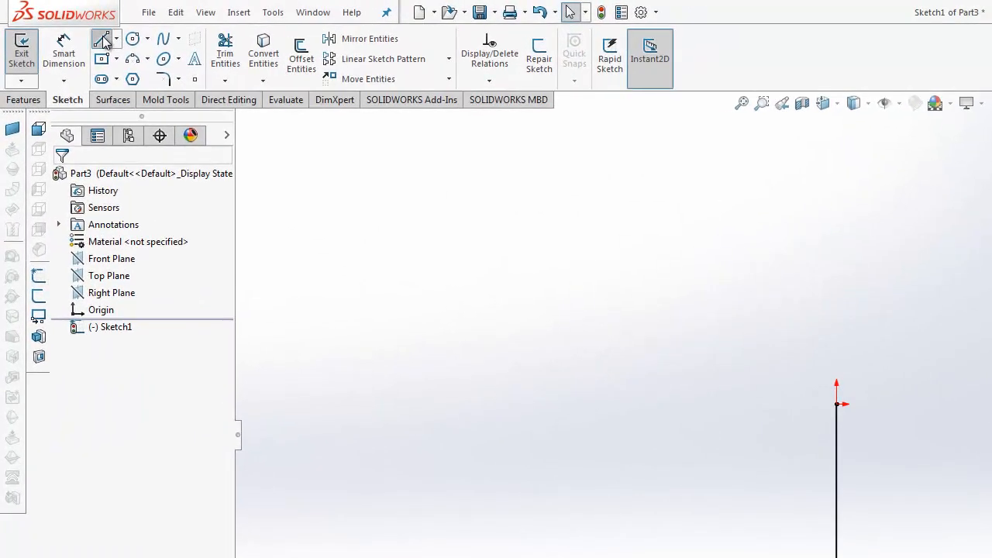
Sketch a connected stepped neck outline from the origin: a horizontal line, a vertical line down, a short horizontal line and a short slanted line
{"action": "left_click", "coordinate": [92, 34]}
{"action": "left_click", "coordinate": [747, 360]}
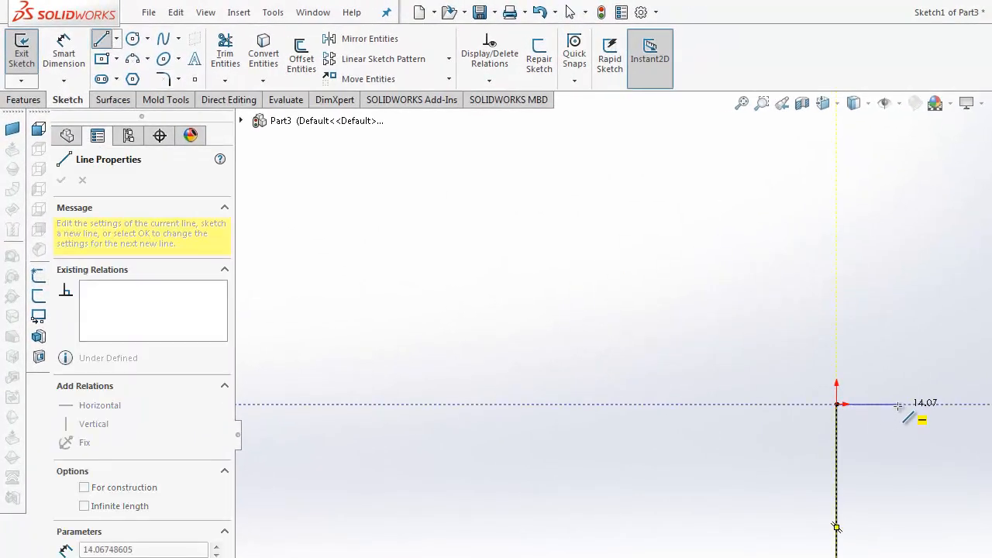
{"action": "left_click", "coordinate": [894, 403]}
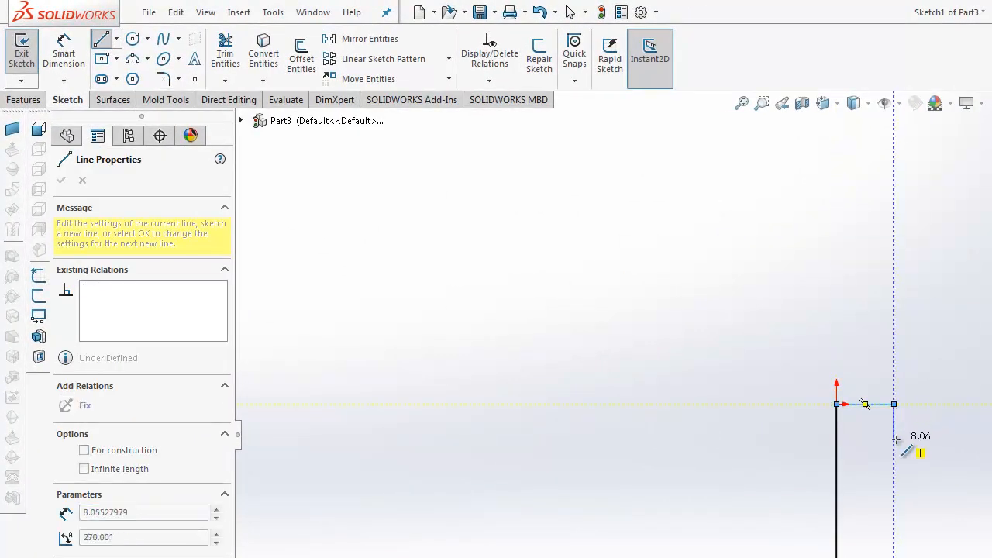
{"action": "left_click", "coordinate": [893, 443]}
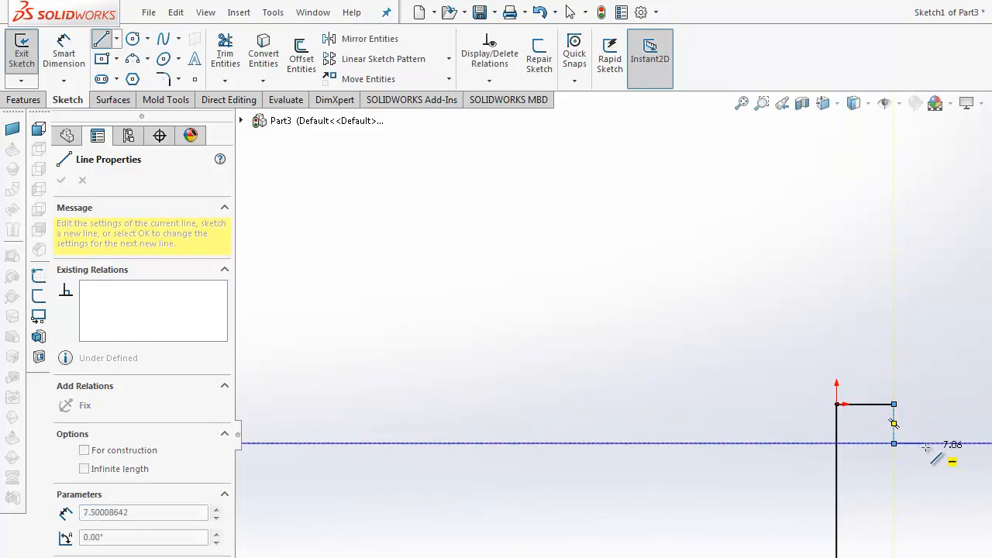
{"action": "left_click", "coordinate": [913, 443]}
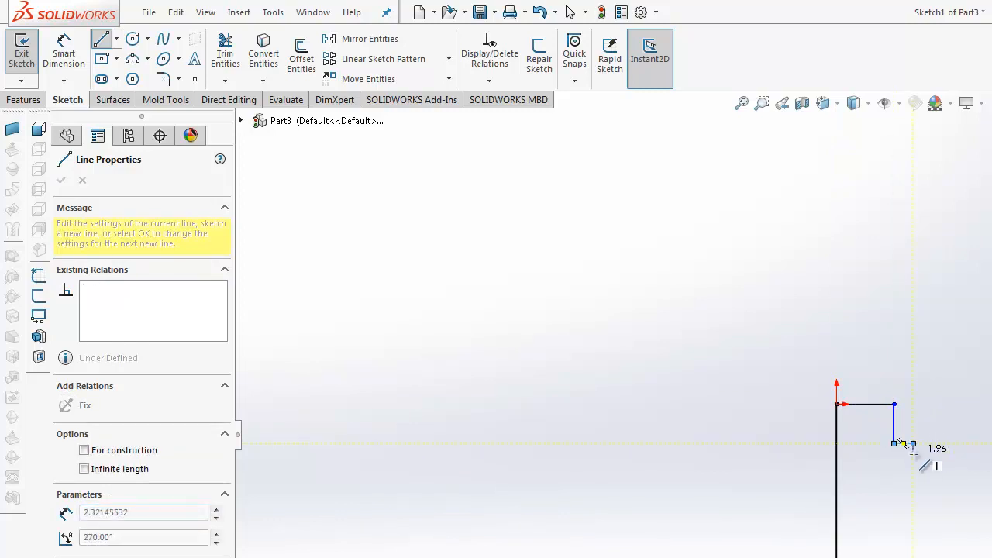
{"action": "left_click", "coordinate": [921, 464]}
{"action": "right_click", "coordinate": [922, 463]}
{"action": "left_click", "coordinate": [957, 472]}
Dimension the long vertical line below the origin to 120 mm
{"action": "left_click", "coordinate": [63, 52]}
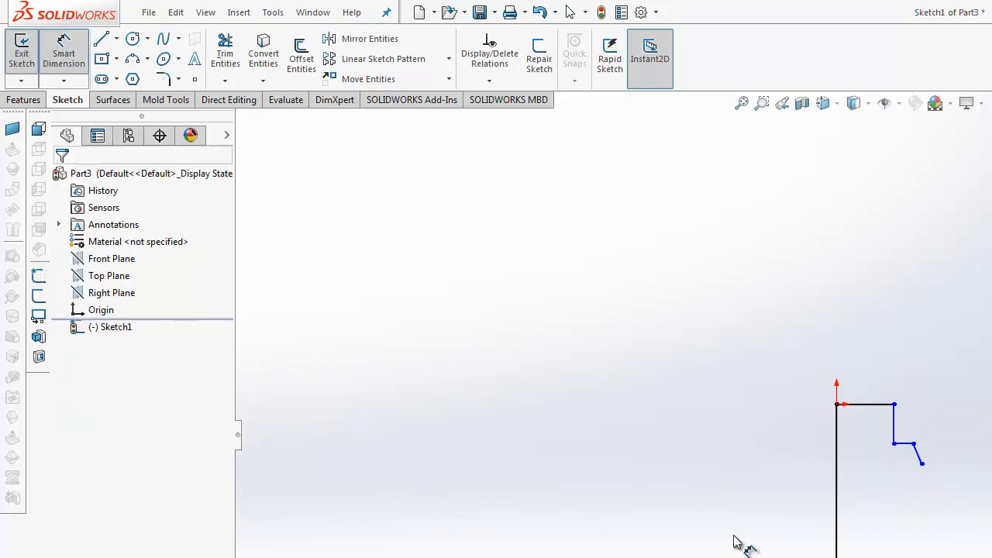
{"action": "left_click", "coordinate": [835, 474]}
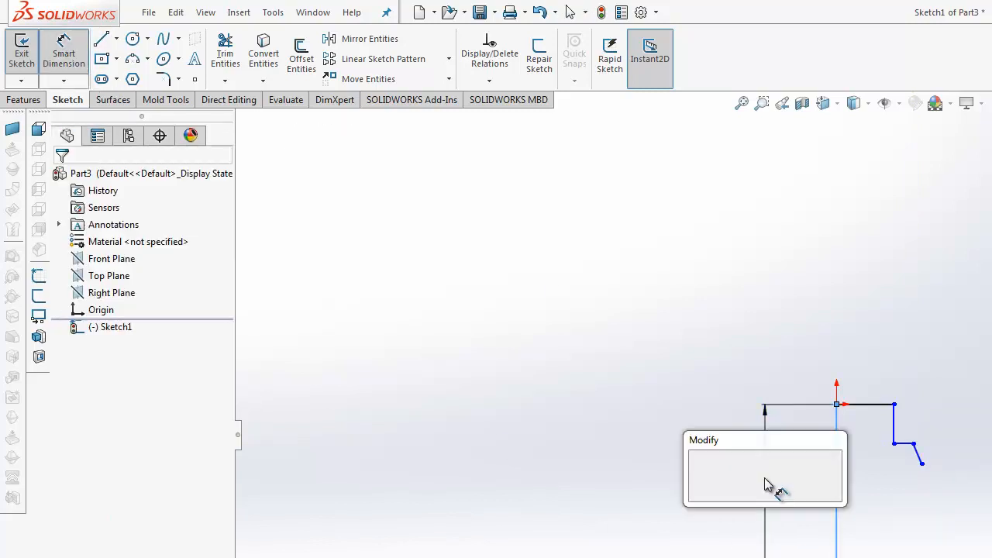
{"action": "left_click", "coordinate": [765, 485]}
{"action": "type", "text": "120"}
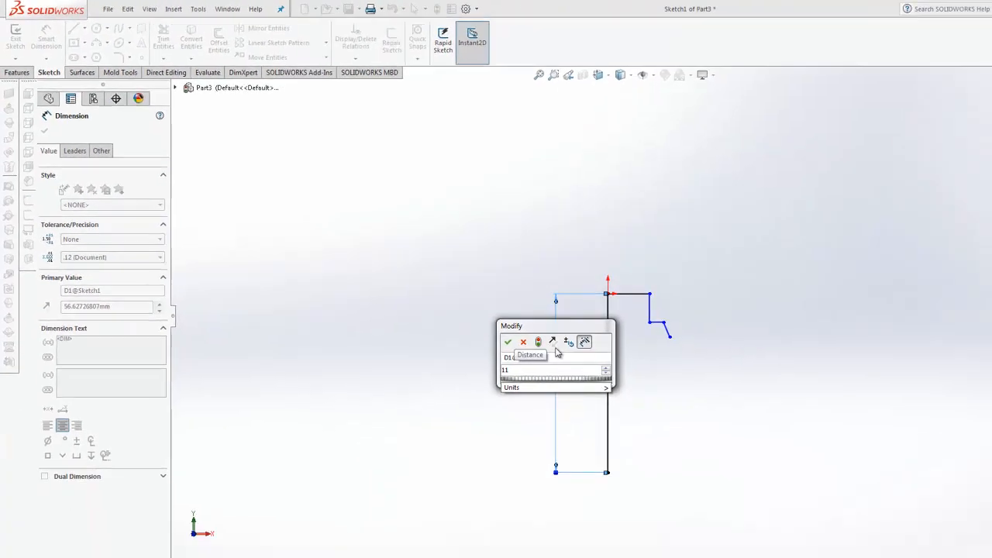
{"action": "key", "text": "Return"}
{"action": "scroll", "coordinate": [674, 361], "scroll_direction": "down", "scroll_amount": 2}
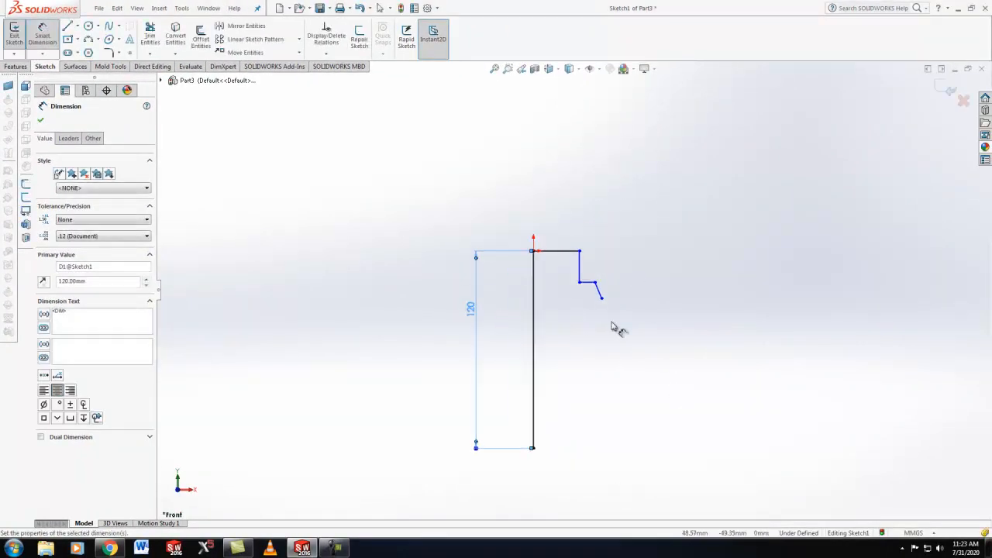
Dimension the neck's upper horizontal line to 12.5 mm and its short vertical line to 14 mm
{"action": "left_click", "coordinate": [571, 251]}
{"action": "left_click", "coordinate": [564, 208]}
{"action": "type", "text": "12.5"}
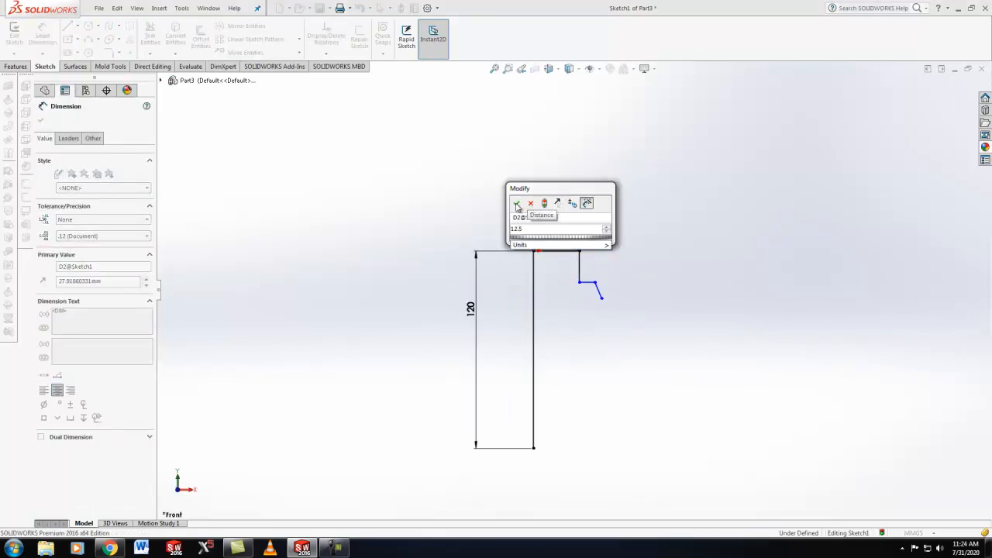
{"action": "left_click", "coordinate": [516, 204]}
{"action": "left_click", "coordinate": [555, 268]}
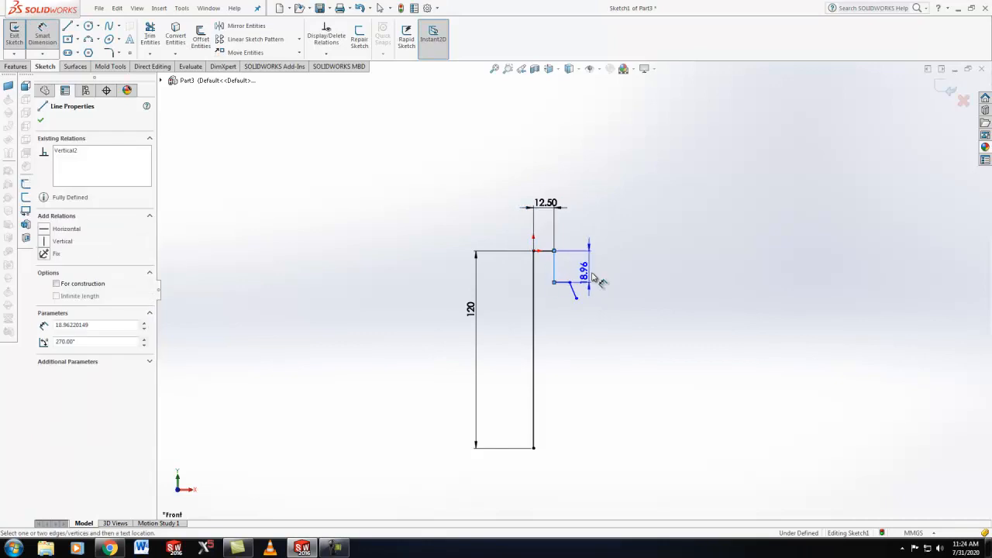
{"action": "left_click", "coordinate": [605, 267]}
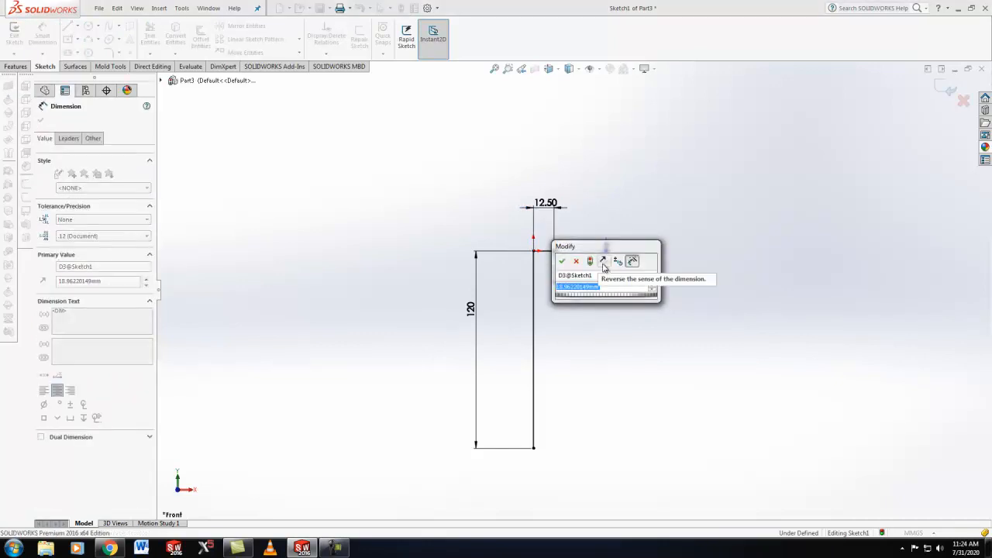
{"action": "type", "text": "14"}
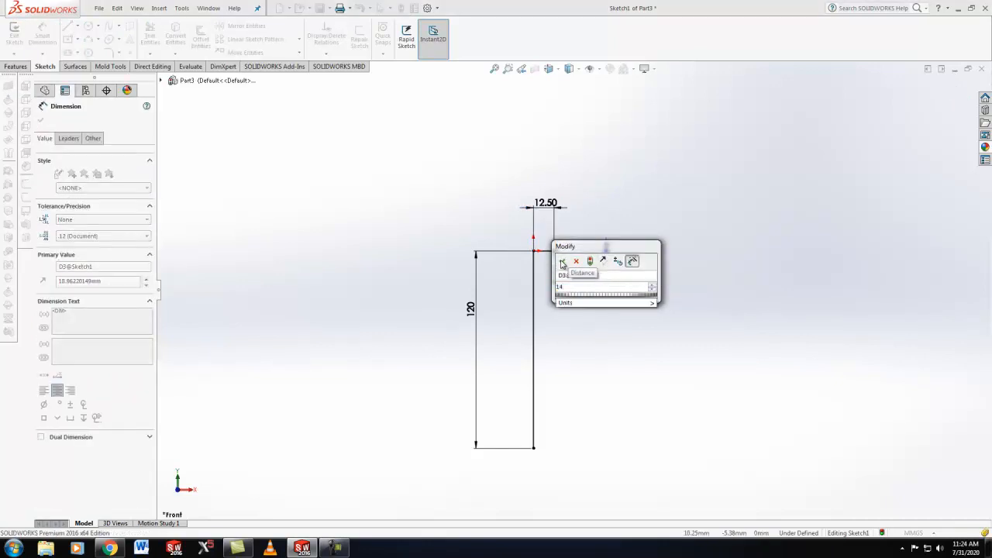
{"action": "left_click", "coordinate": [562, 261]}
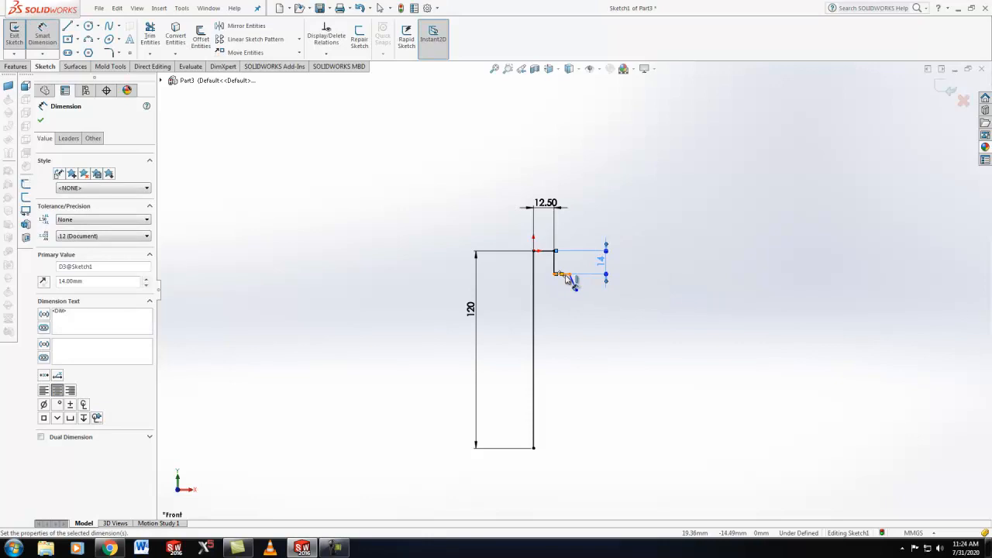
Dimension the neck's small horizontal step to 2 mm and the slanted line to 8 mm
{"action": "left_click", "coordinate": [567, 275]}
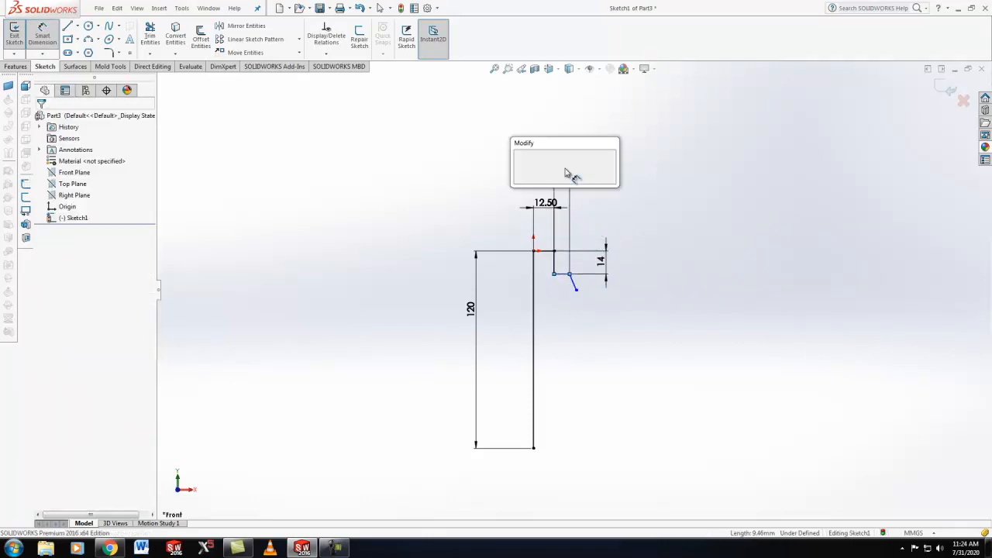
{"action": "left_click", "coordinate": [566, 170]}
{"action": "type", "text": "2"}
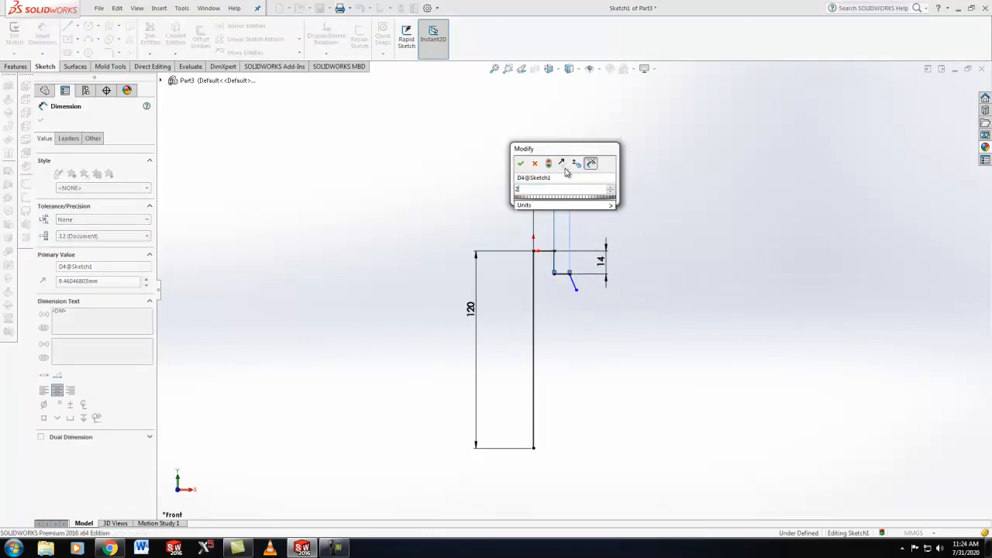
{"action": "left_click", "coordinate": [521, 165]}
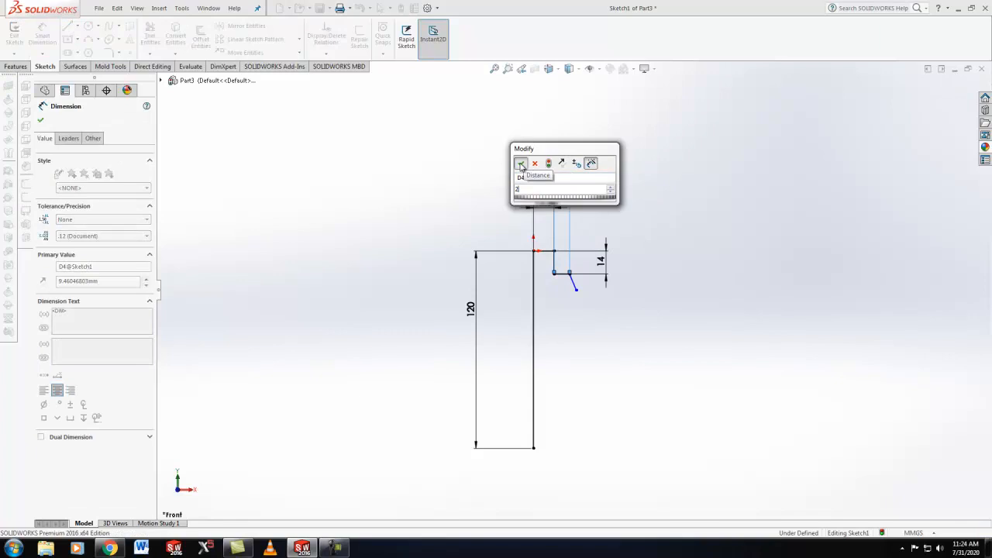
{"action": "left_click", "coordinate": [565, 287]}
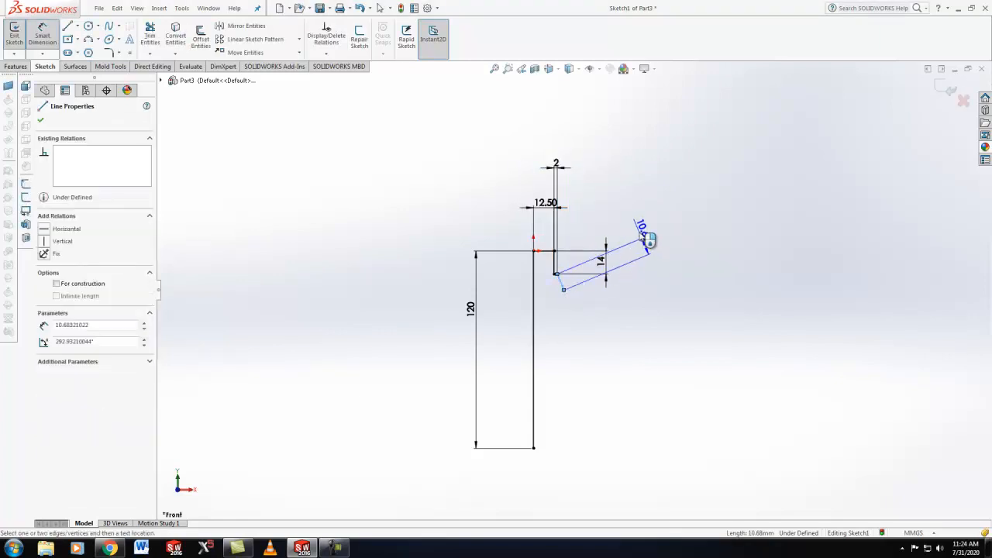
{"action": "left_click", "coordinate": [641, 235]}
{"action": "type", "text": "8"}
{"action": "key", "text": "Return"}
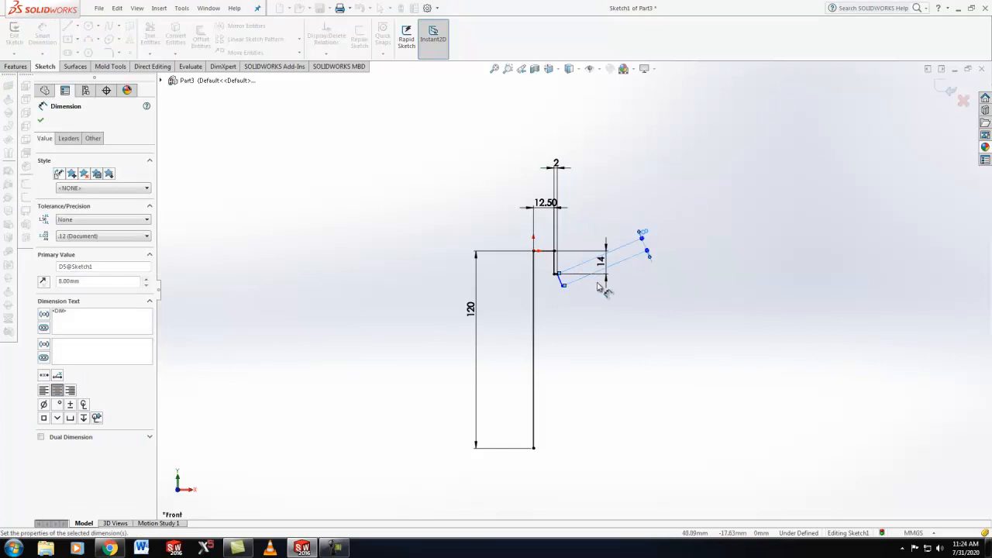
{"action": "left_click", "coordinate": [40, 121]}
Draw a wavy five-point spline from the slanted line's free end down to the level of the 120 mm line's lower end
{"action": "scroll", "coordinate": [545, 413], "scroll_direction": "down", "scroll_amount": 2}
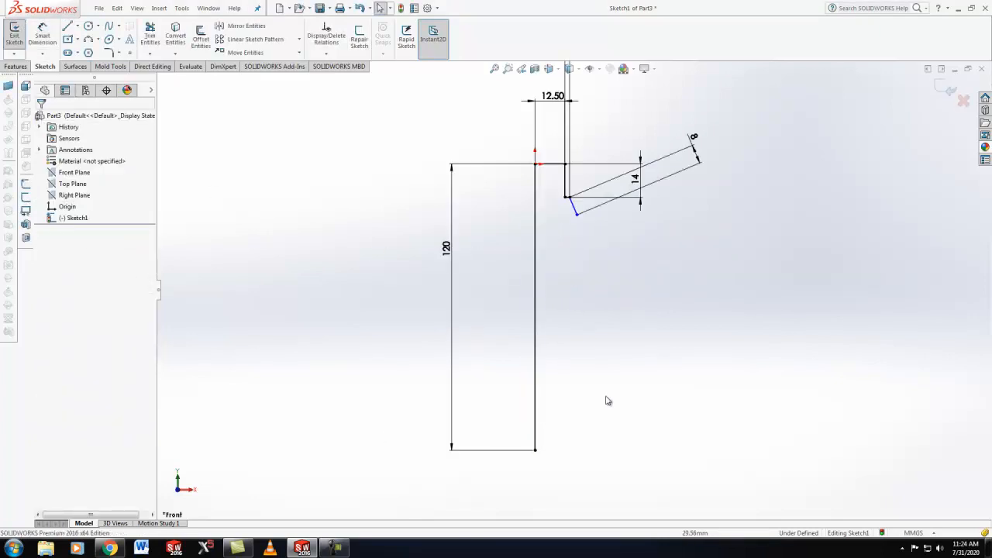
{"action": "left_click", "coordinate": [108, 27]}
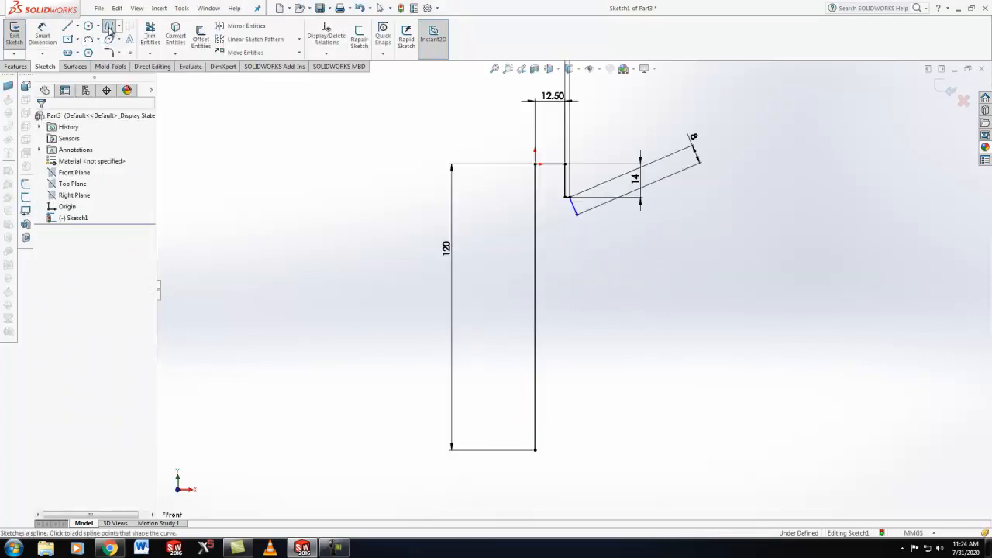
{"action": "left_click", "coordinate": [573, 208]}
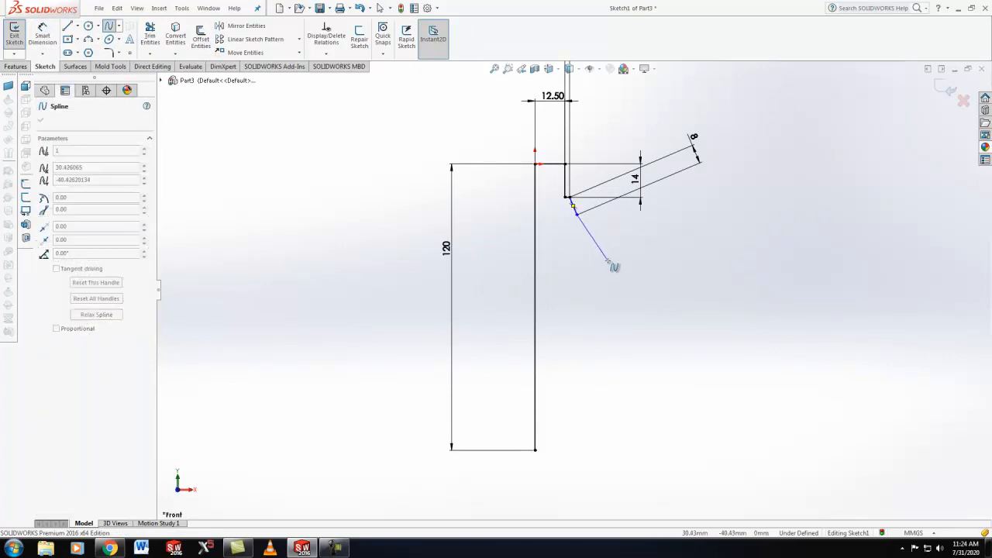
{"action": "left_click", "coordinate": [606, 262]}
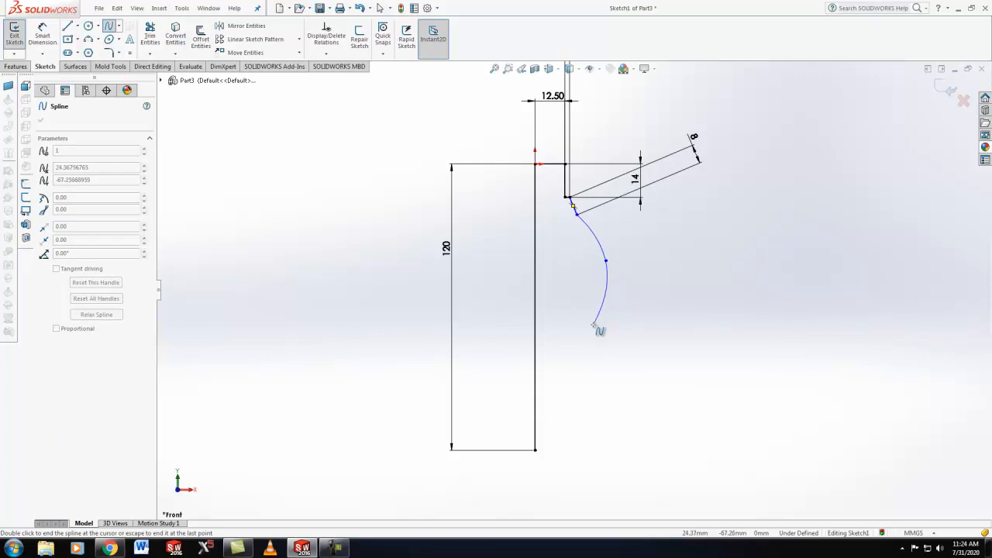
{"action": "left_click", "coordinate": [594, 325]}
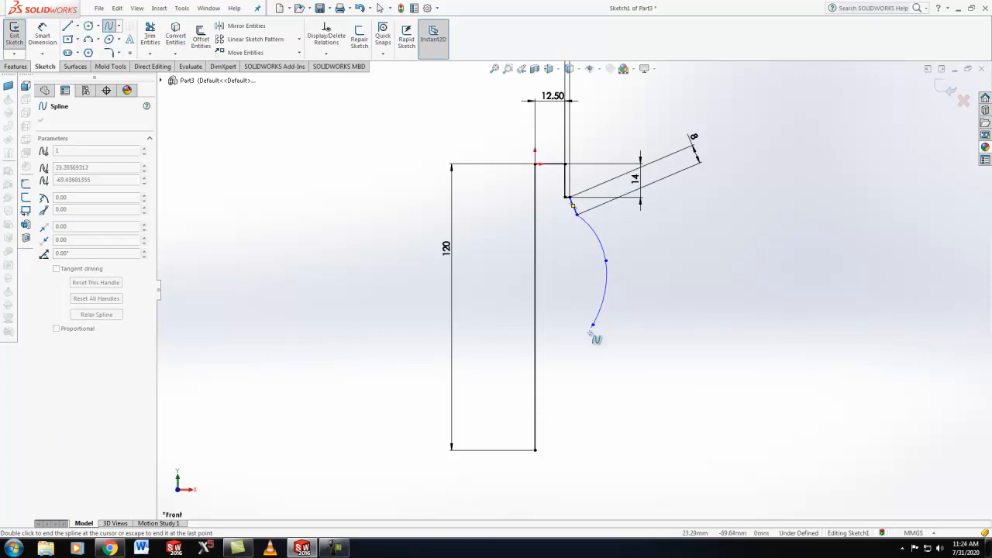
{"action": "left_click", "coordinate": [602, 429]}
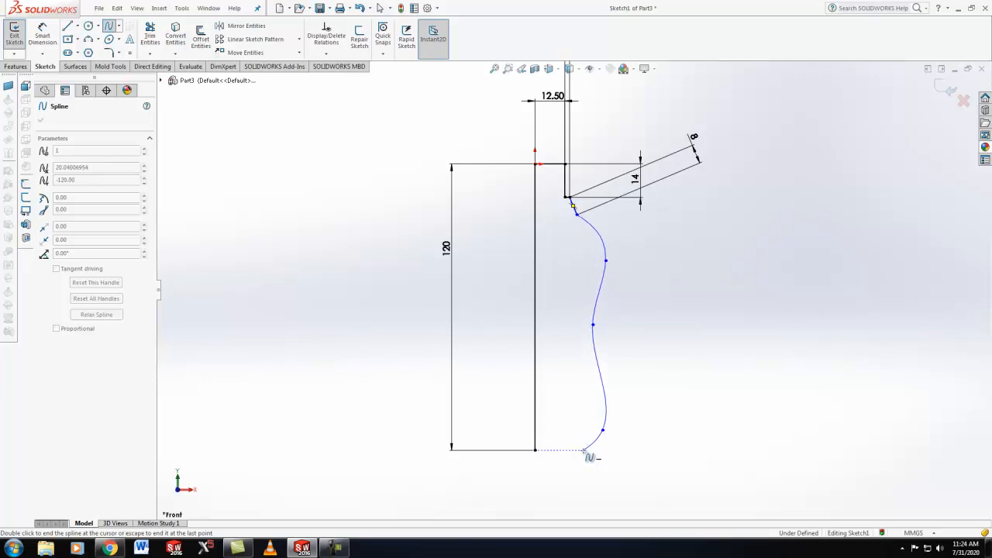
{"action": "right_click", "coordinate": [535, 449]}
{"action": "left_click", "coordinate": [552, 459]}
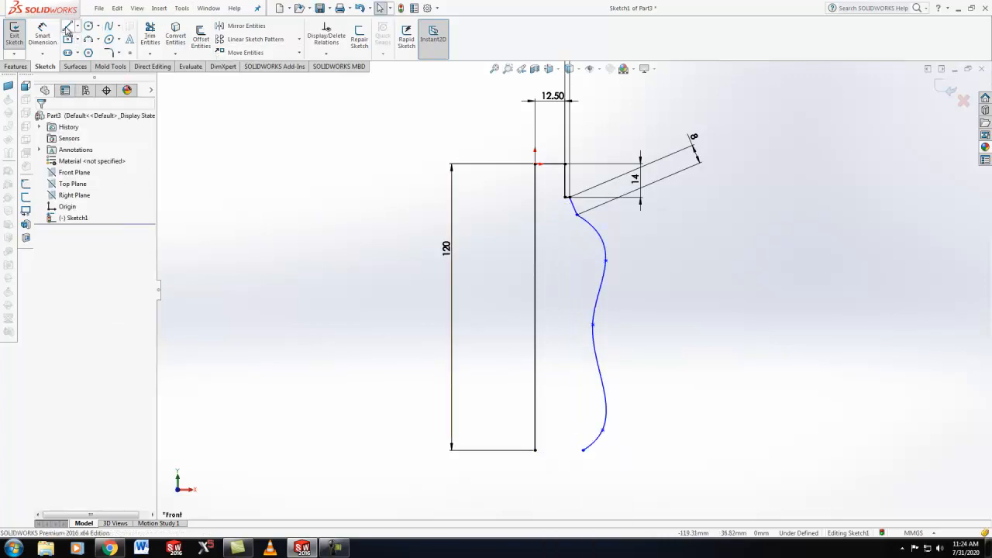
Close the profile with a horizontal line from the 120 mm line's lower end to the spline's lower end
{"action": "left_click", "coordinate": [67, 27]}
{"action": "left_click", "coordinate": [535, 449]}
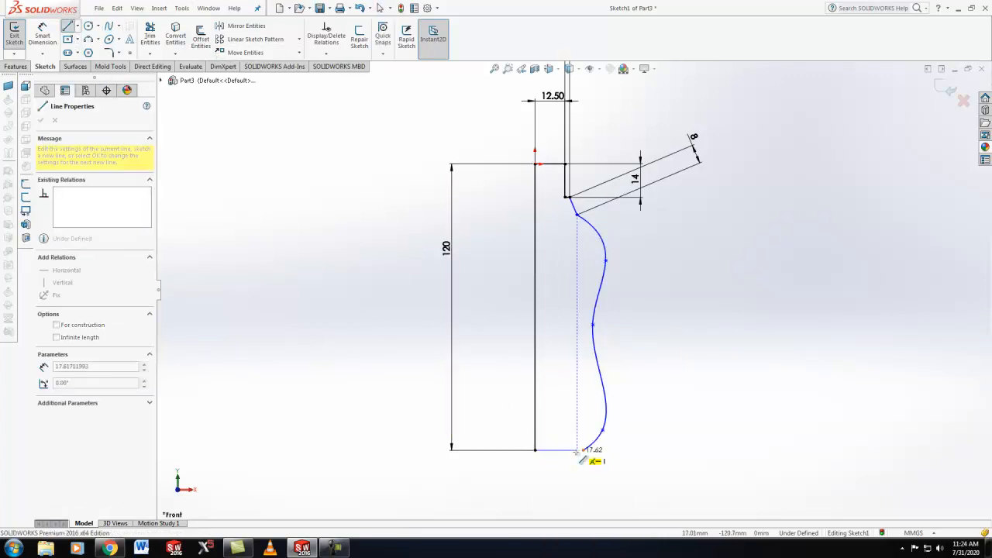
{"action": "left_click", "coordinate": [583, 449]}
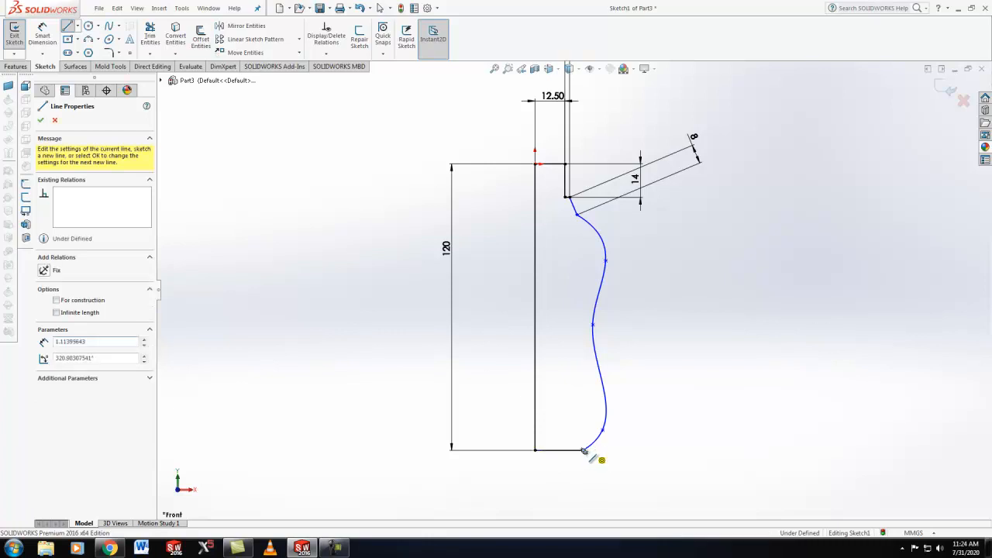
{"action": "right_click", "coordinate": [585, 452]}
{"action": "left_click", "coordinate": [605, 437]}
Delete the stray short line at the spline's lower endpoint
{"action": "scroll", "coordinate": [591, 465], "scroll_direction": "down", "scroll_amount": 4}
{"action": "scroll", "coordinate": [573, 392], "scroll_direction": "down", "scroll_amount": 6}
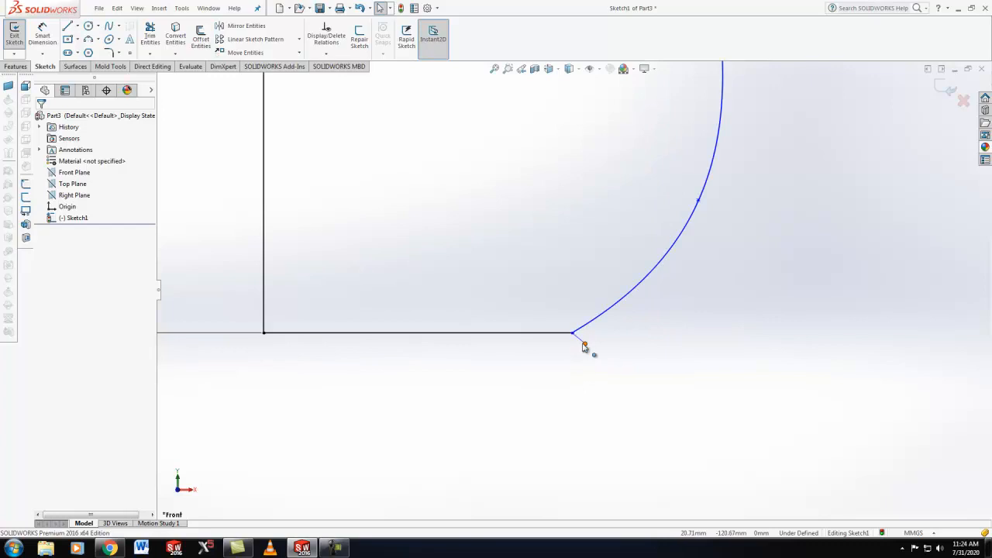
{"action": "left_click", "coordinate": [582, 344]}
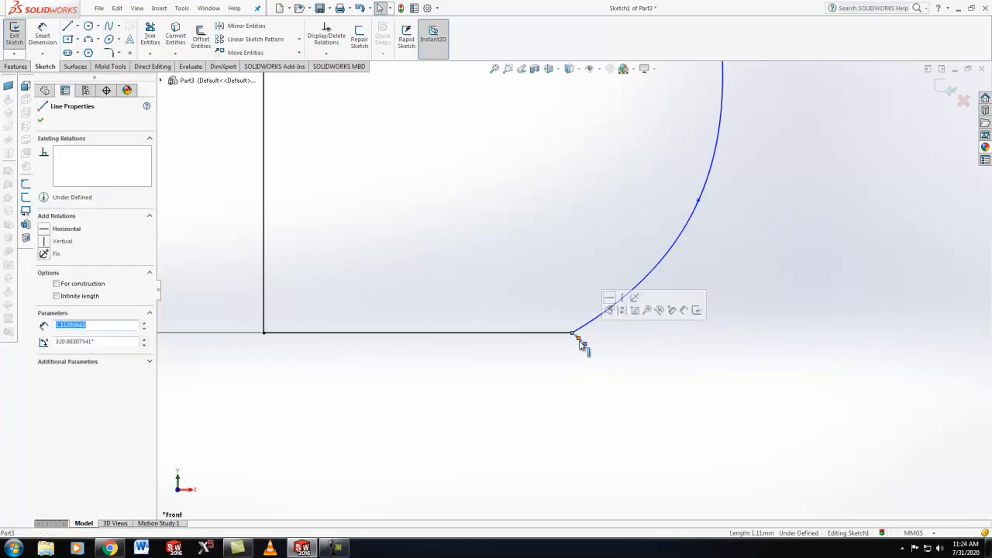
{"action": "left_click", "coordinate": [582, 346]}
{"action": "scroll", "coordinate": [582, 341], "scroll_direction": "up", "scroll_amount": 6}
{"action": "scroll", "coordinate": [582, 336], "scroll_direction": "up", "scroll_amount": 7}
{"action": "scroll", "coordinate": [575, 230], "scroll_direction": "down", "scroll_amount": 7}
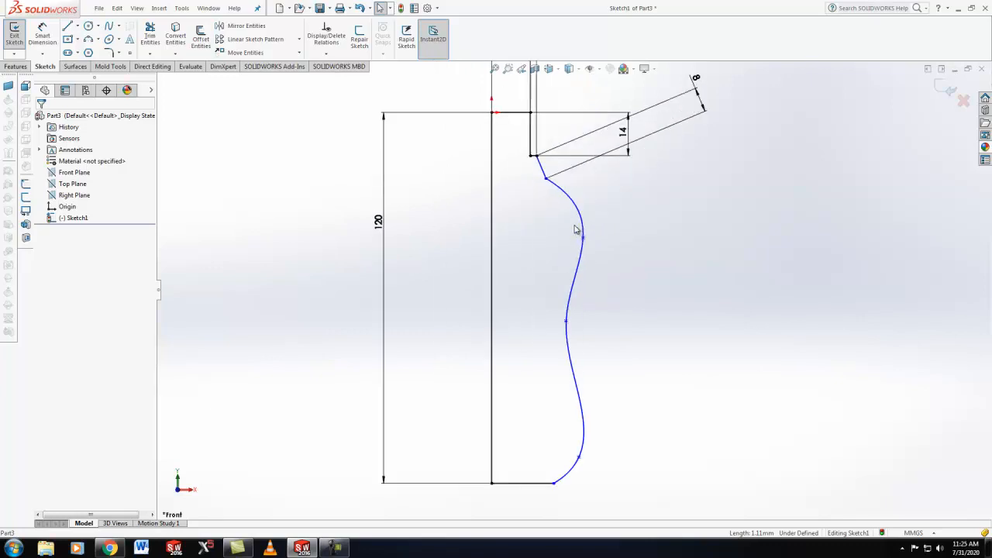
Revolve the closed half profile 360° about its 120 mm vertical line to create the solid bottle body
{"action": "scroll", "coordinate": [532, 198], "scroll_direction": "up", "scroll_amount": 3}
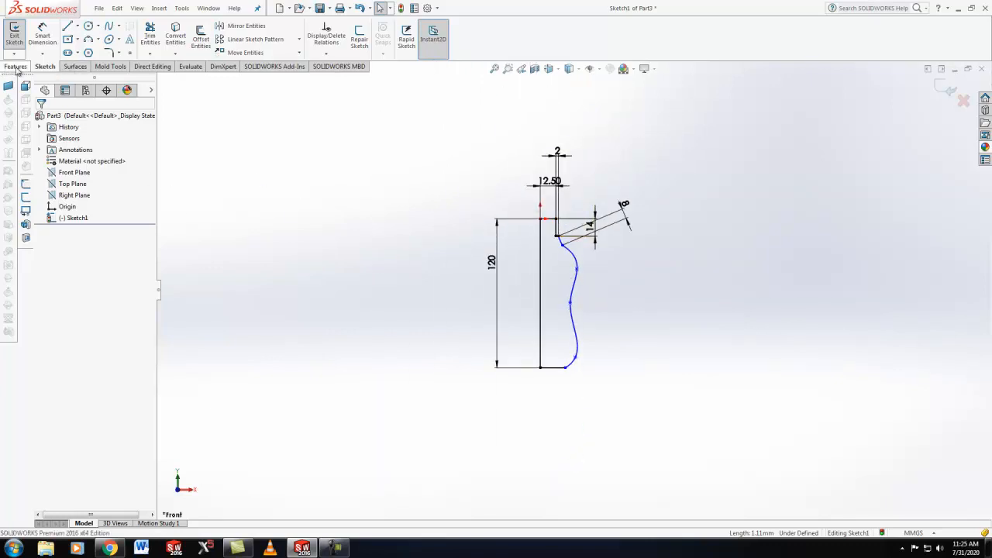
{"action": "left_click", "coordinate": [16, 67]}
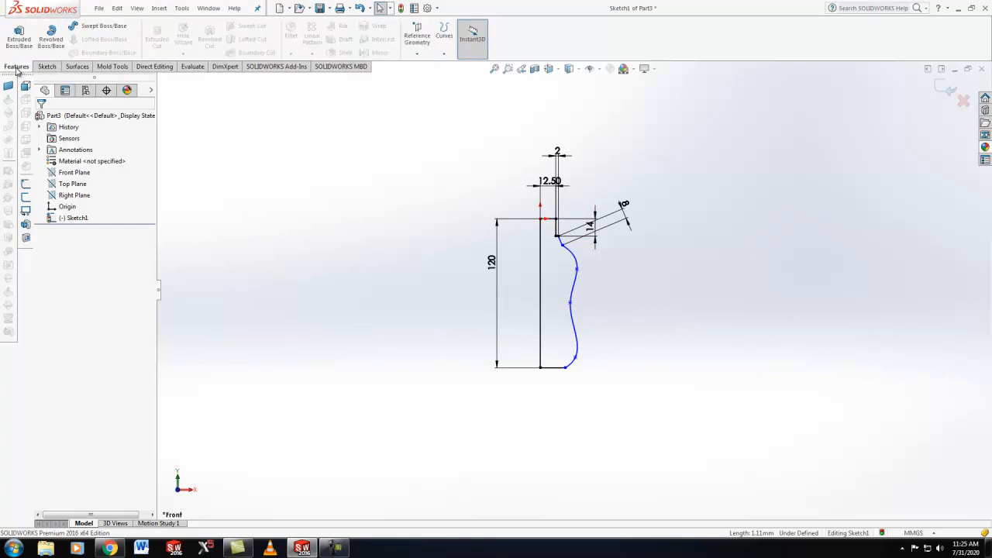
{"action": "left_click", "coordinate": [51, 39]}
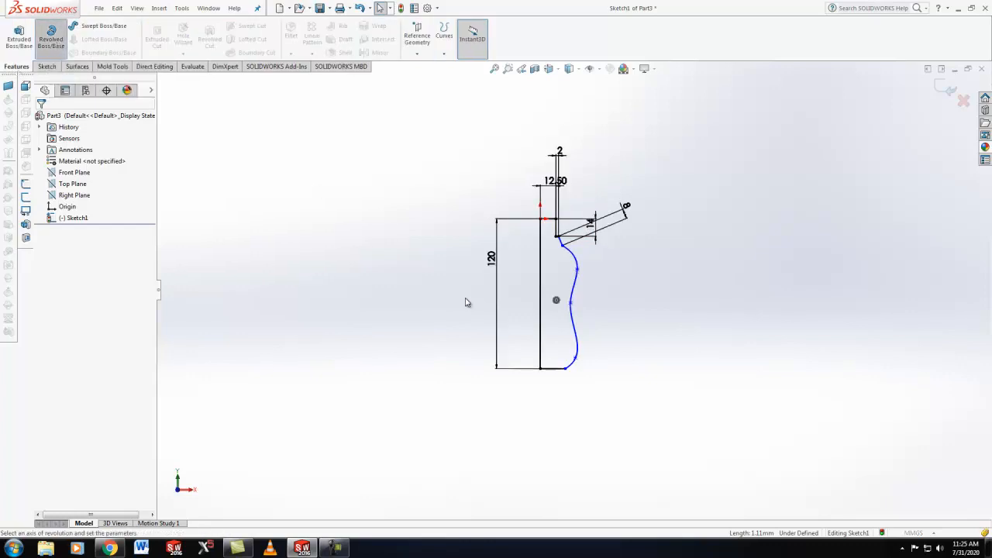
{"action": "left_click", "coordinate": [546, 314]}
{"action": "middle_click_drag", "start_coordinate": [580, 327], "coordinate": [471, 258]}
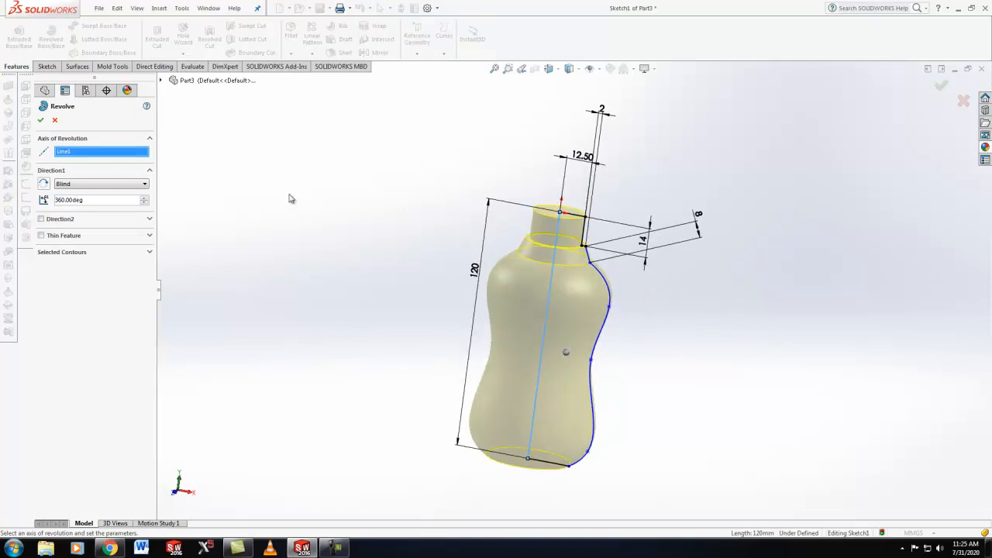
{"action": "left_click", "coordinate": [41, 121]}
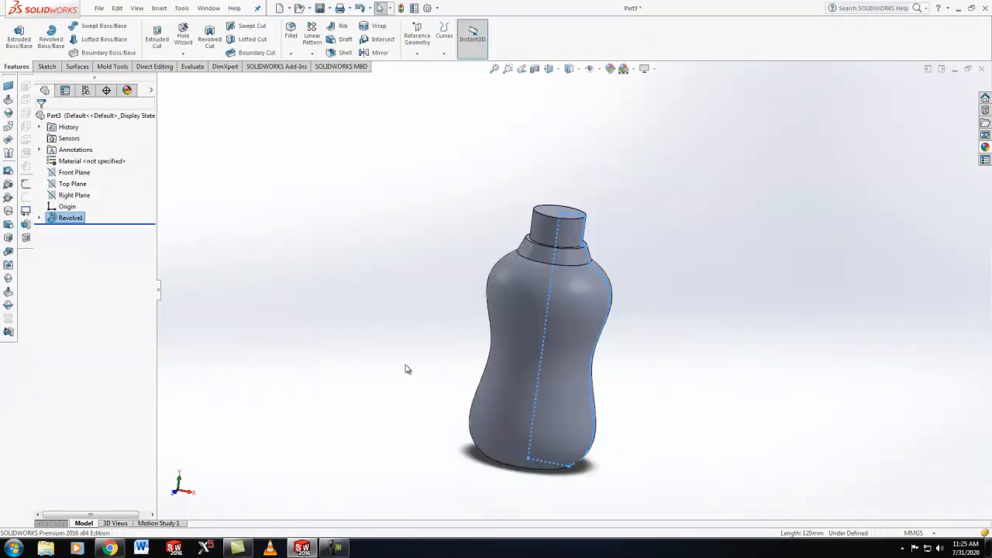
{"action": "middle_click_drag", "start_coordinate": [542, 415], "coordinate": [473, 264]}
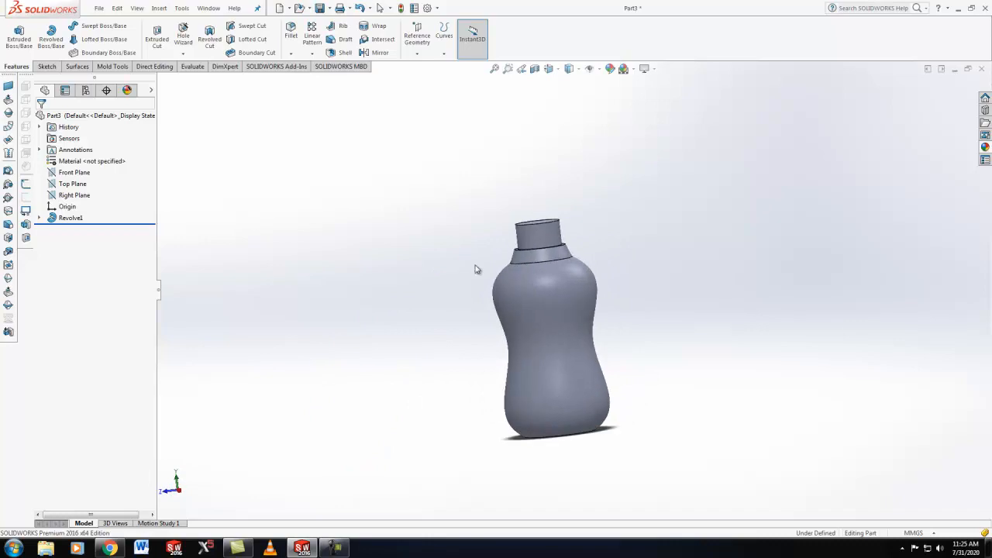
{"action": "key", "text": "space"}
{"action": "left_click", "coordinate": [572, 261]}
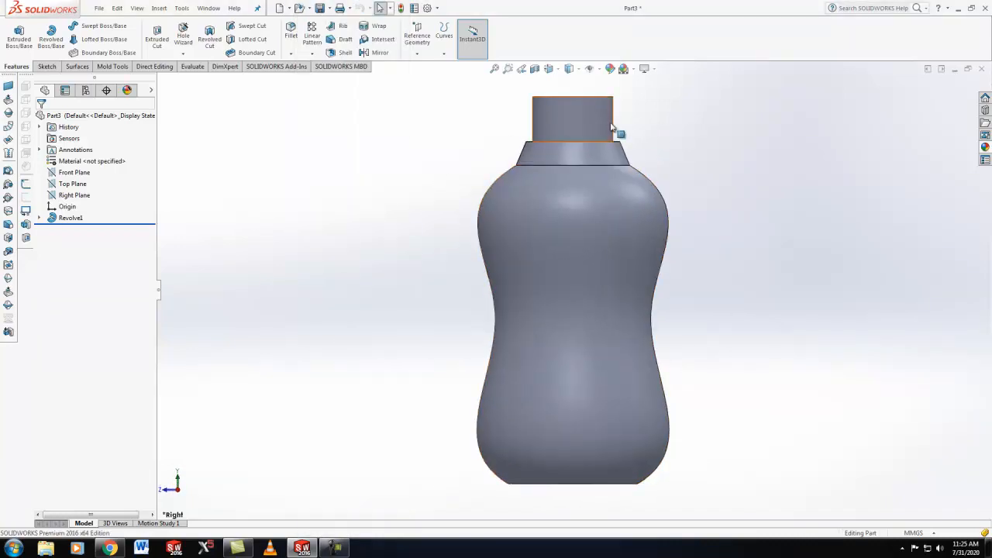
{"action": "left_click", "coordinate": [82, 175]}
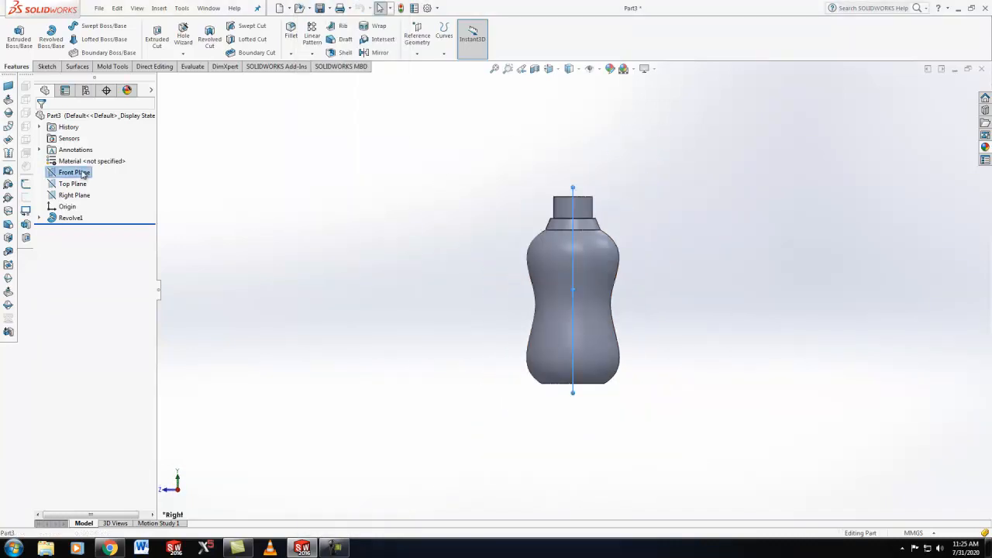
{"action": "right_click", "coordinate": [82, 175]}
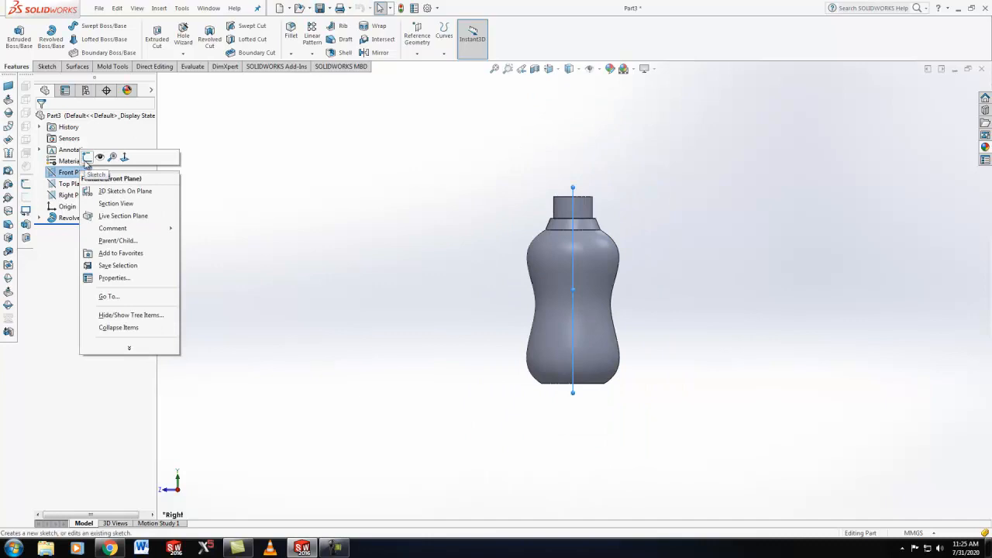
{"action": "left_click", "coordinate": [87, 157]}
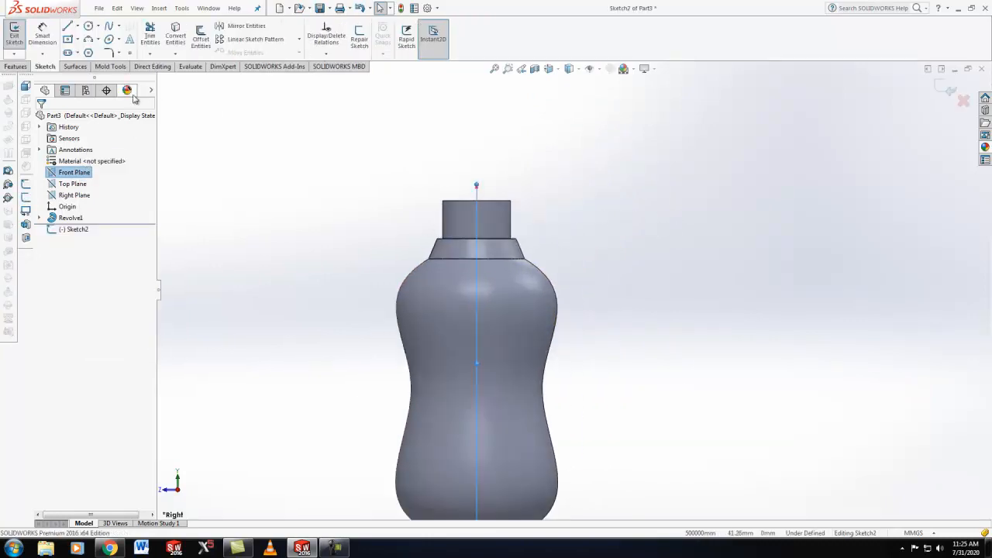
{"action": "left_click", "coordinate": [68, 27]}
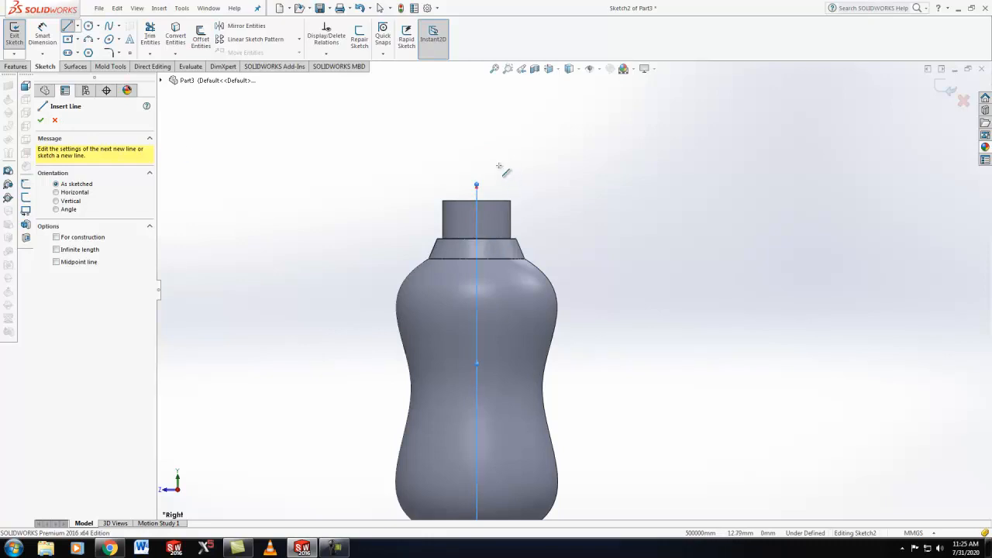
{"action": "left_click", "coordinate": [54, 122]}
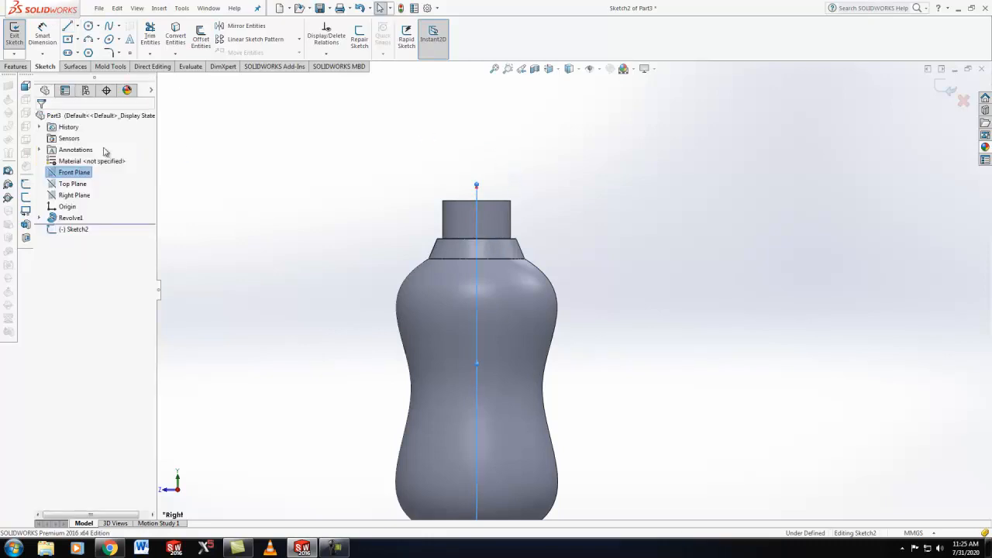
{"action": "right_click", "coordinate": [75, 174]}
{"action": "middle_click_drag", "start_coordinate": [425, 267], "coordinate": [567, 301]}
{"action": "key", "text": "space"}
{"action": "left_click", "coordinate": [521, 287]}
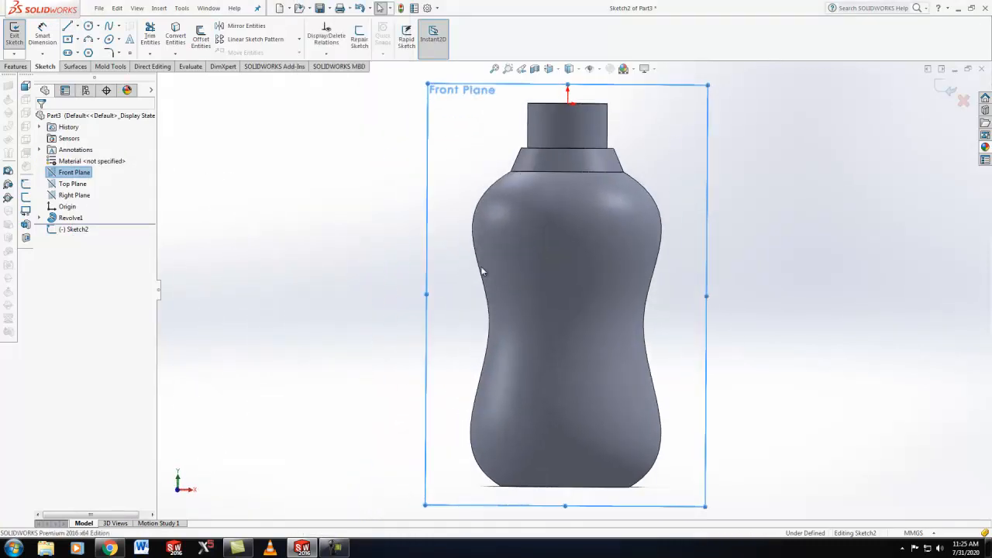
{"action": "right_click", "coordinate": [83, 169]}
{"action": "left_click", "coordinate": [86, 159]}
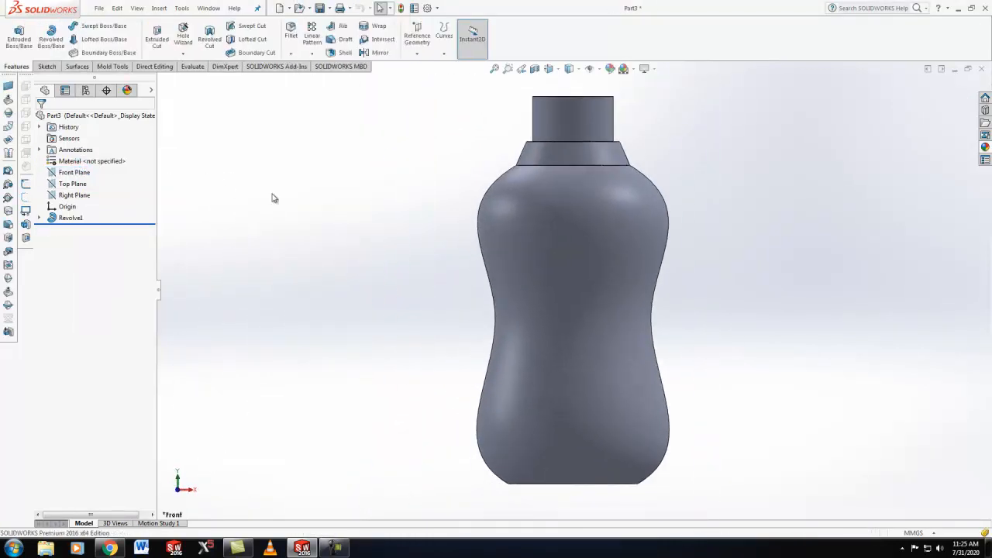
Start a sketch on the Front Plane and draw a vertical line about 31.5 mm long from the neck base's midpoint up past the mouth
{"action": "right_click", "coordinate": [78, 172]}
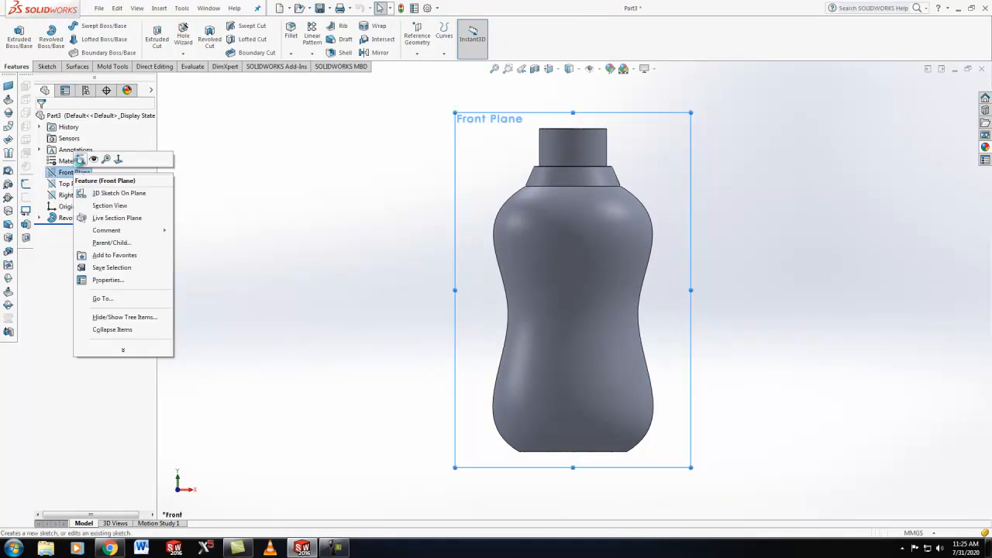
{"action": "left_click", "coordinate": [82, 159]}
{"action": "scroll", "coordinate": [664, 212], "scroll_direction": "up", "scroll_amount": 3}
{"action": "scroll", "coordinate": [619, 202], "scroll_direction": "down", "scroll_amount": 3}
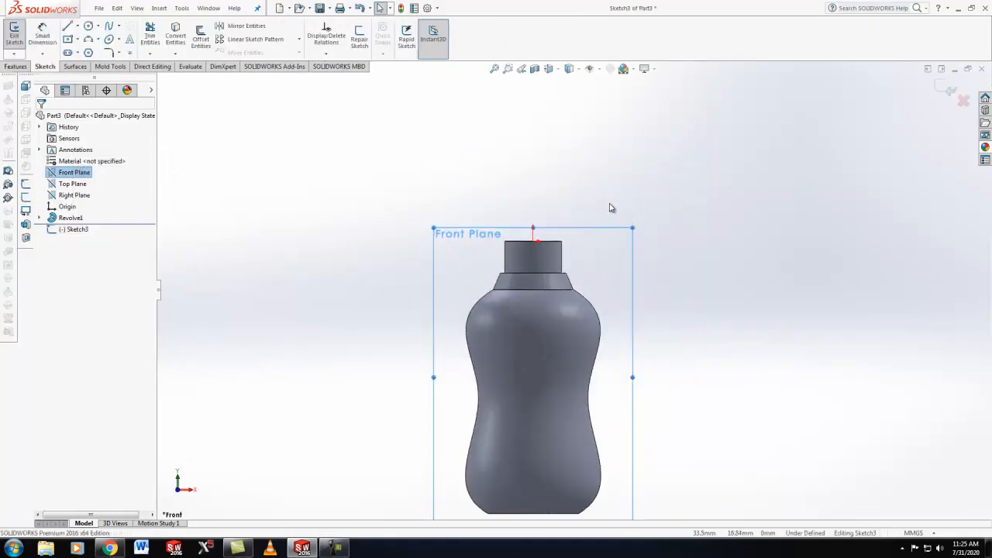
{"action": "left_click", "coordinate": [67, 25]}
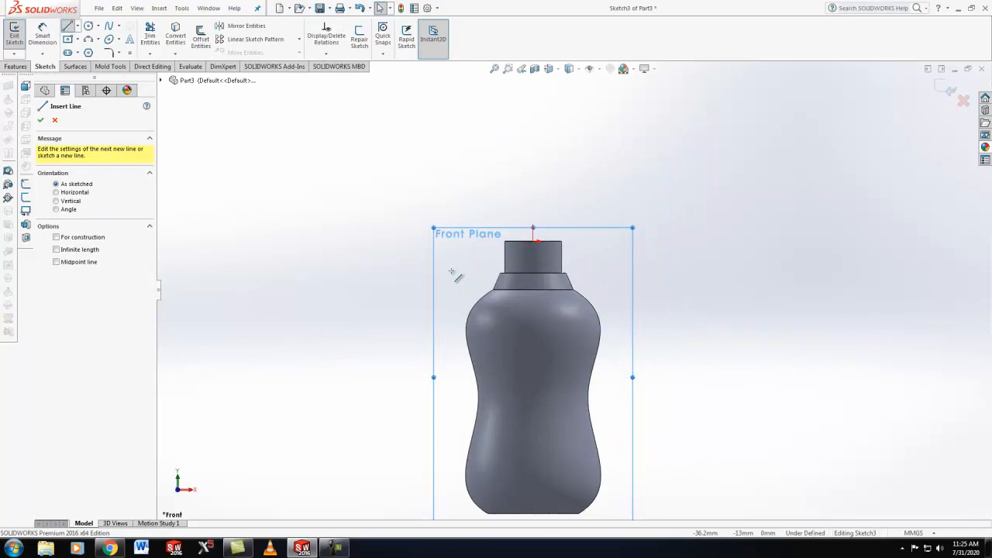
{"action": "left_click", "coordinate": [533, 273]}
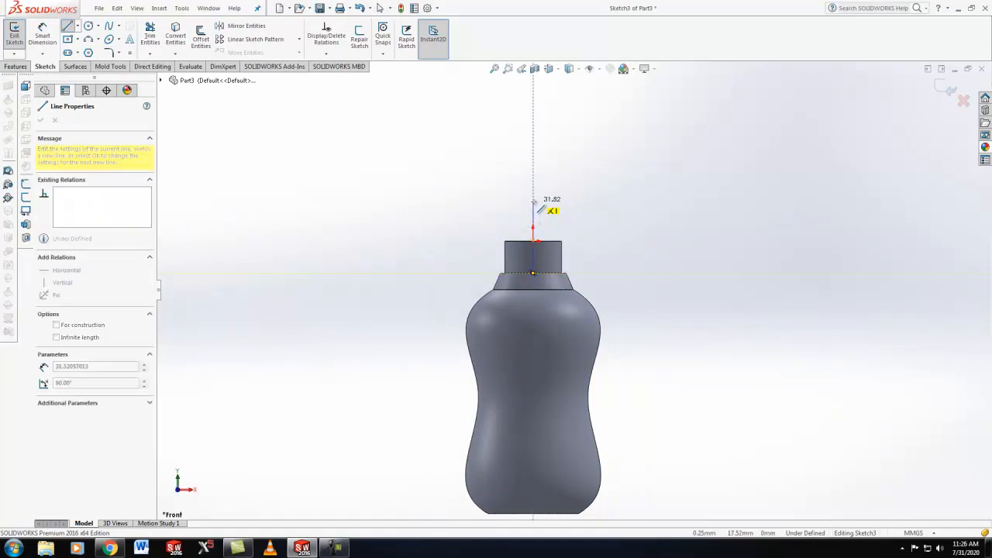
{"action": "left_click", "coordinate": [533, 203]}
{"action": "right_click", "coordinate": [533, 203]}
{"action": "left_click", "coordinate": [546, 210]}
{"action": "scroll", "coordinate": [552, 287], "scroll_direction": "down", "scroll_amount": 2}
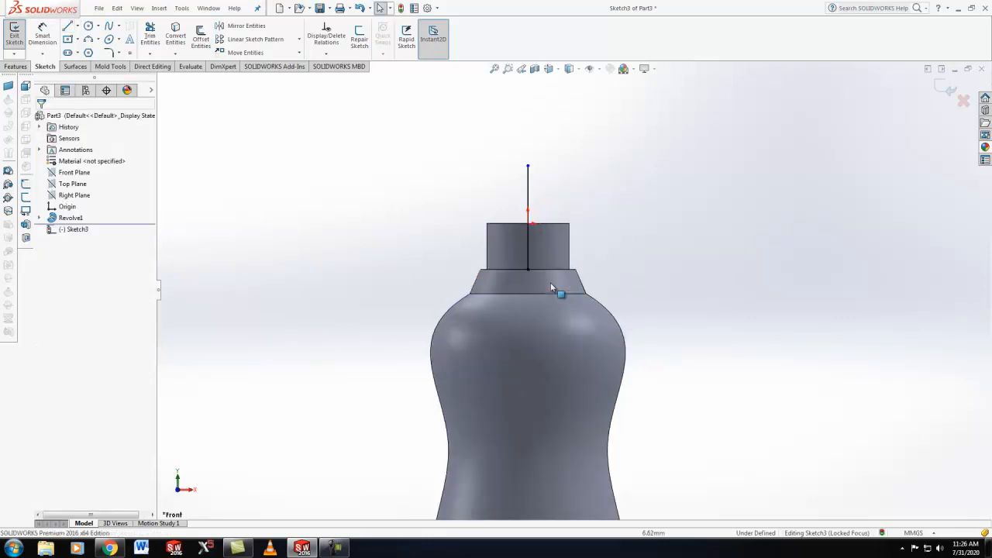
Dimension the vertical line's length to 20 mm
{"action": "left_click", "coordinate": [42, 36]}
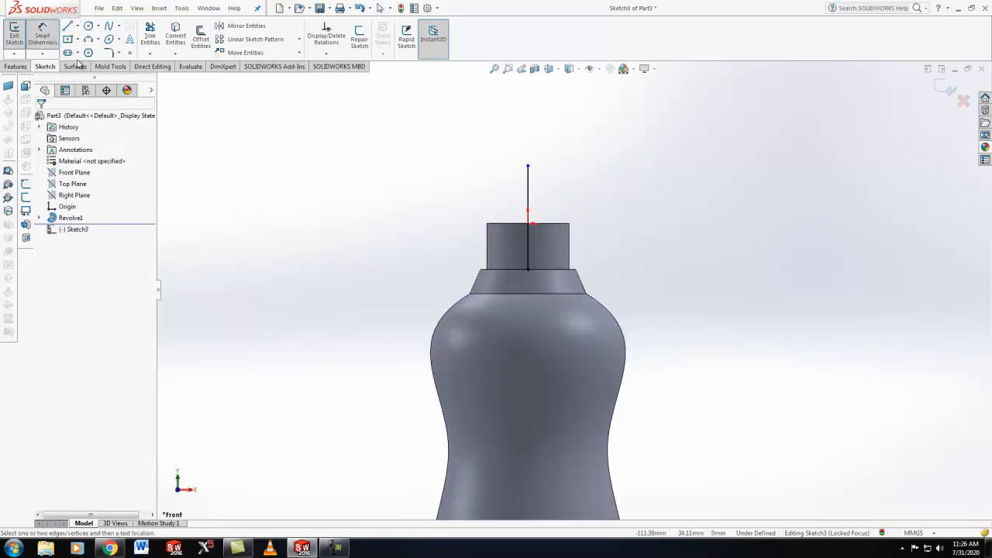
{"action": "left_click", "coordinate": [529, 203]}
{"action": "left_click", "coordinate": [436, 207]}
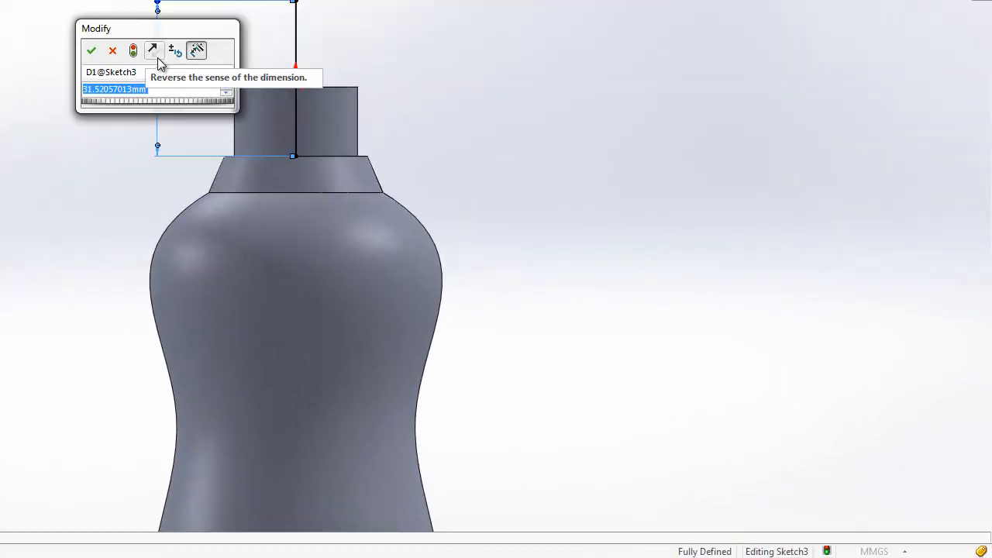
{"action": "type", "text": "25"}
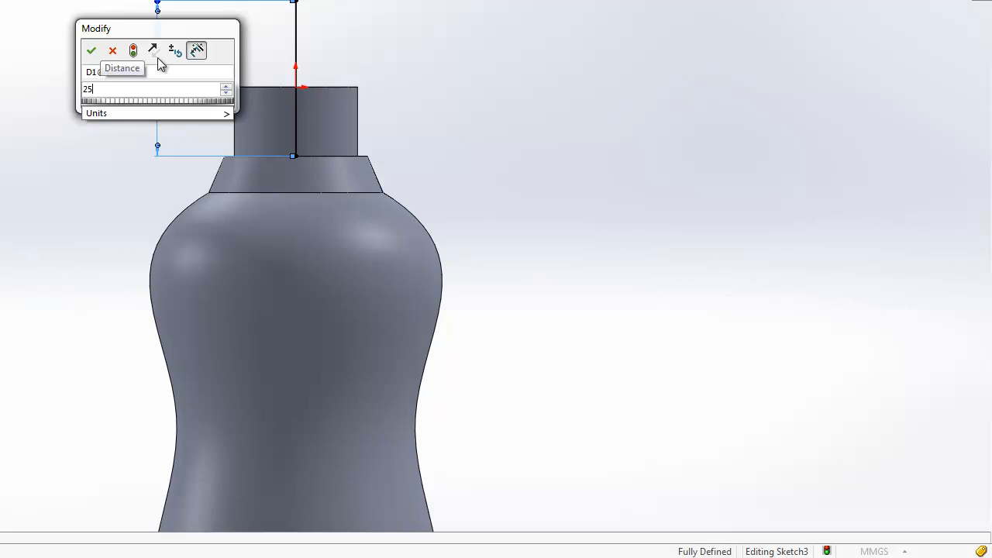
{"action": "key", "text": "BackSpace"}
{"action": "type", "text": "0"}
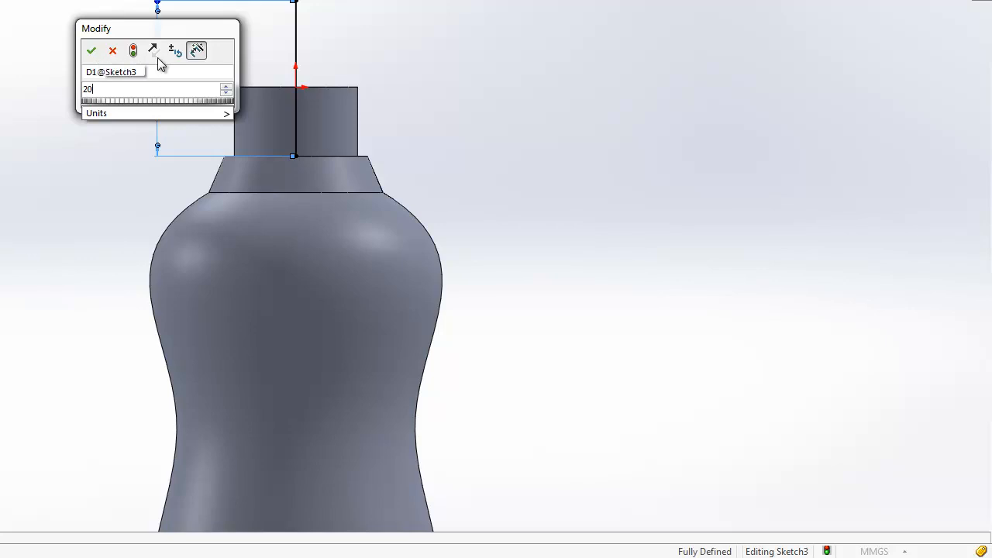
{"action": "key", "text": "Return"}
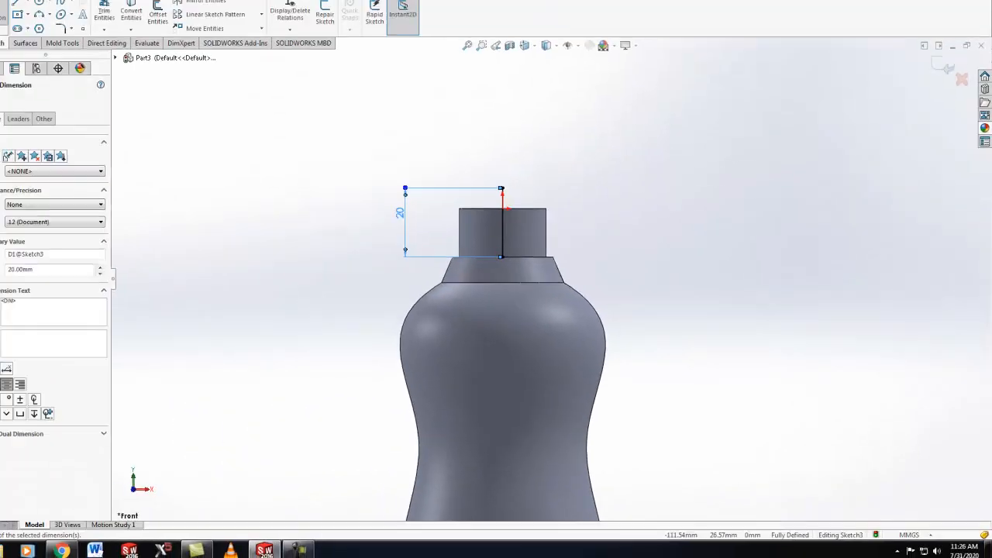
{"action": "left_click", "coordinate": [41, 118]}
{"action": "scroll", "coordinate": [407, 162], "scroll_direction": "down", "scroll_amount": 2}
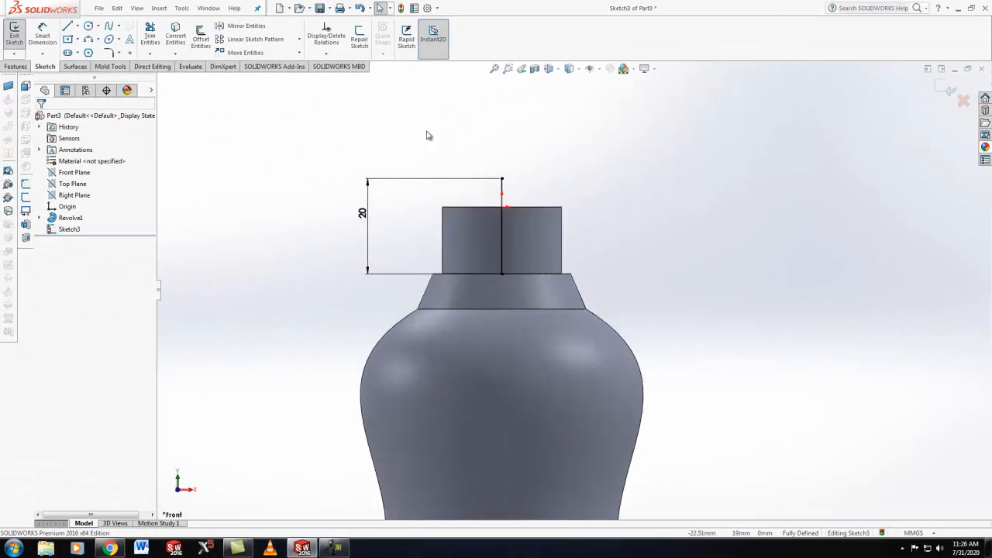
Draw a horizontal line about 13 mm long from the vertical line's upper end toward the left side of the neck
{"action": "left_click", "coordinate": [69, 29]}
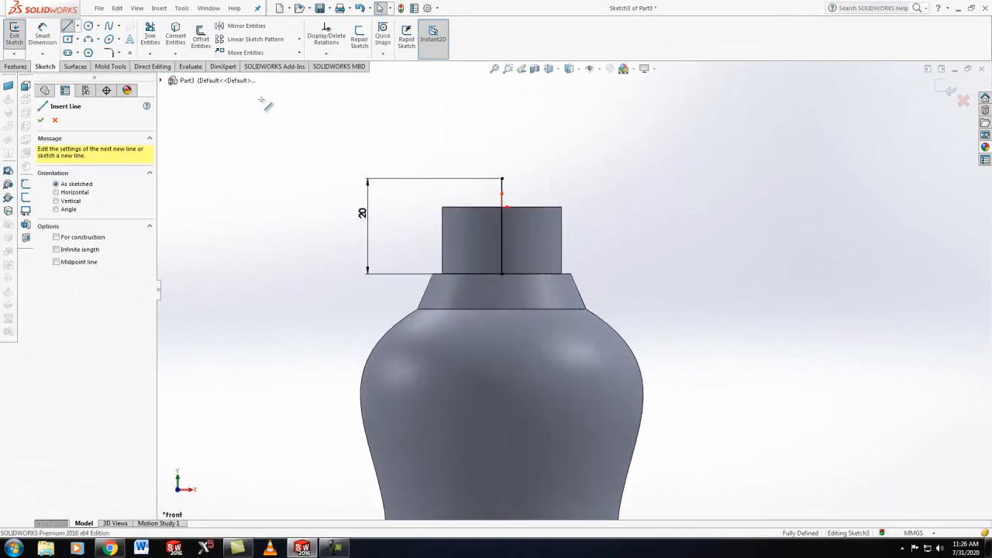
{"action": "left_click", "coordinate": [503, 179]}
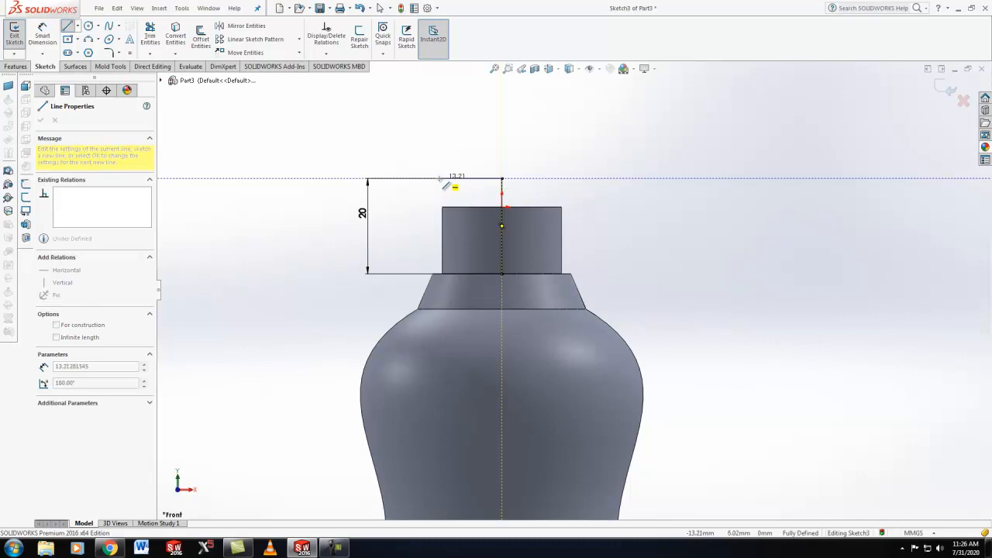
{"action": "left_click", "coordinate": [439, 179]}
{"action": "right_click", "coordinate": [440, 180]}
{"action": "left_click", "coordinate": [458, 183]}
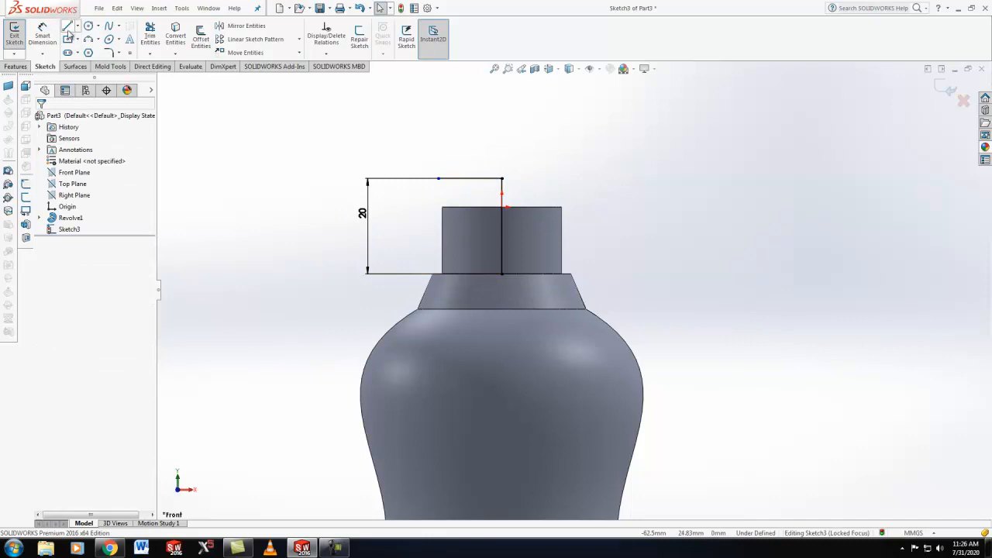
Draw a horizontal line from the vertical line's lower end to the left outer corner of the ledge below the neck
{"action": "left_click", "coordinate": [68, 26]}
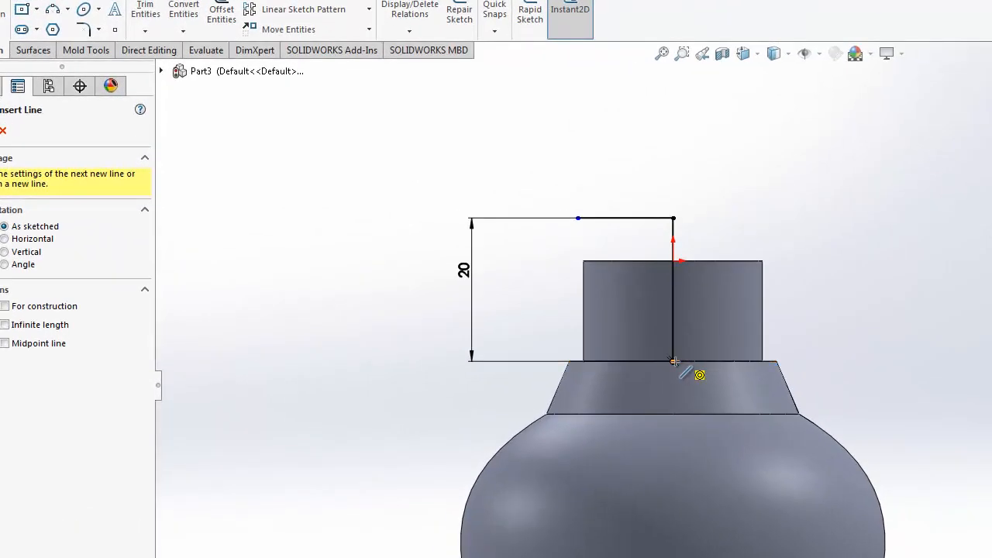
{"action": "left_click", "coordinate": [674, 361]}
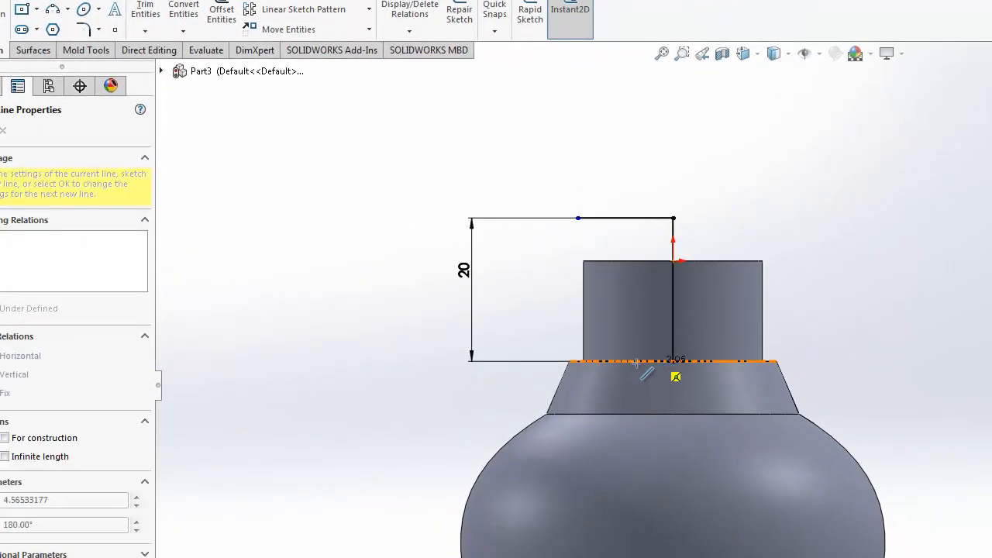
{"action": "left_click", "coordinate": [568, 361]}
{"action": "right_click", "coordinate": [575, 363]}
{"action": "left_click", "coordinate": [595, 372]}
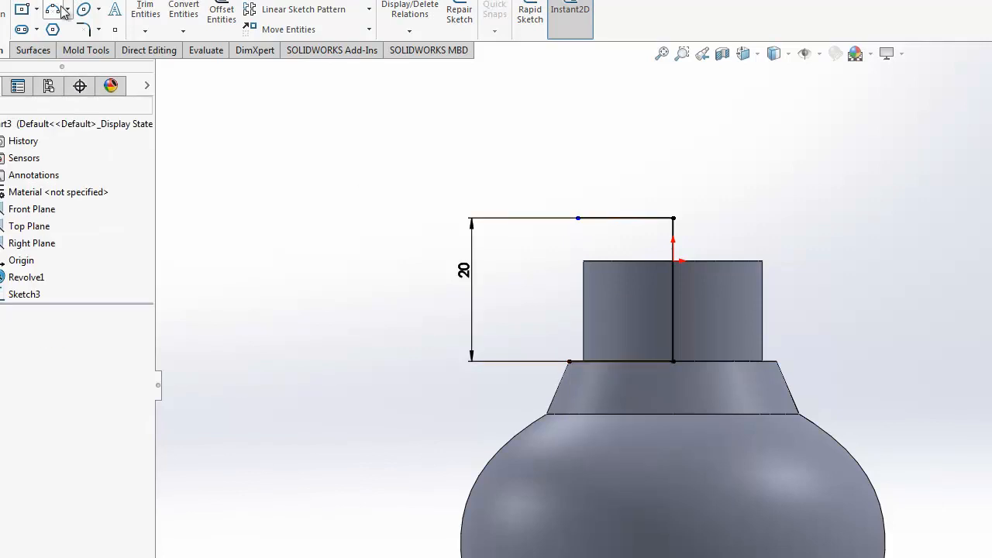
Close the cap profile with a slightly slanted line about 20 mm long joining the outer ends of the two horizontal lines
{"action": "left_click", "coordinate": [23, 8]}
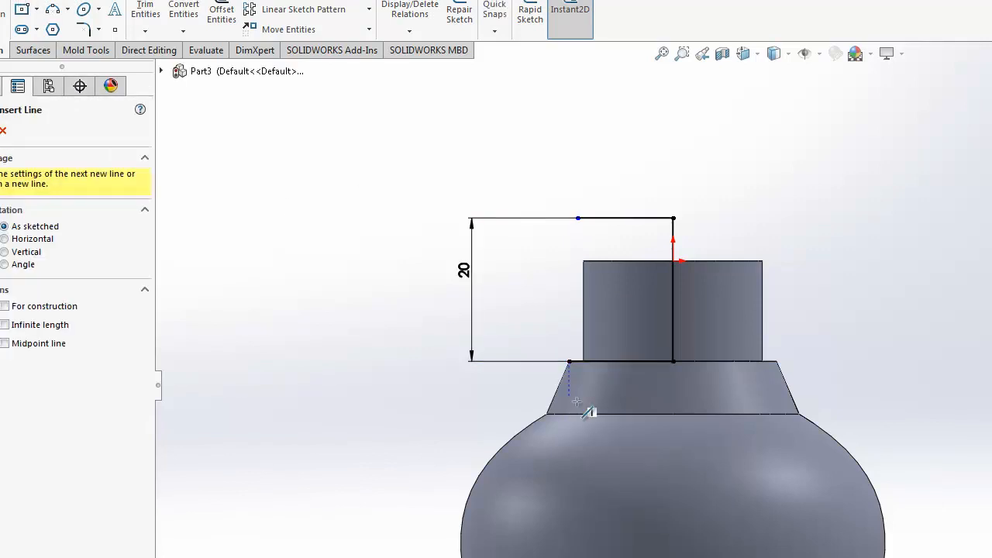
{"action": "left_click", "coordinate": [570, 362]}
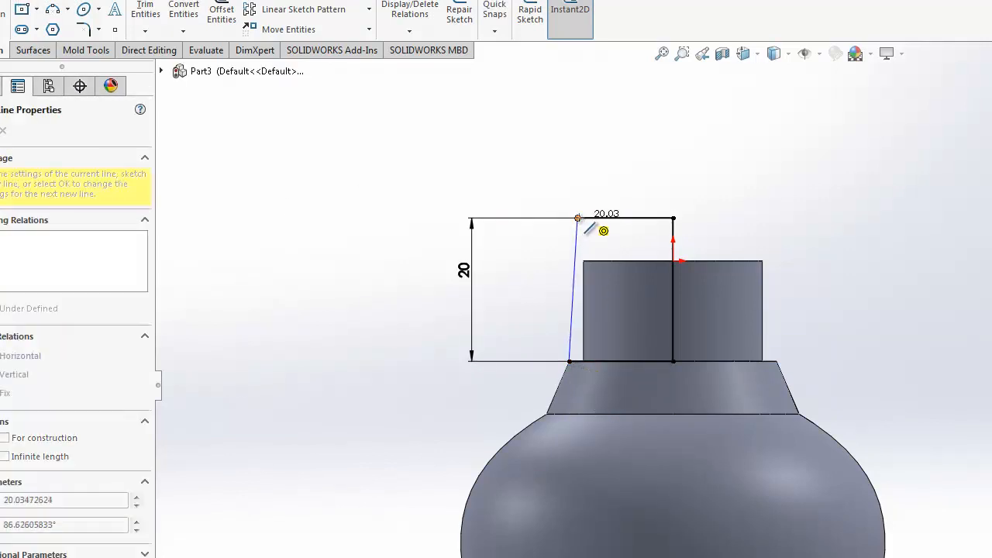
{"action": "left_click", "coordinate": [580, 219]}
{"action": "right_click", "coordinate": [581, 221]}
{"action": "left_click", "coordinate": [474, 193]}
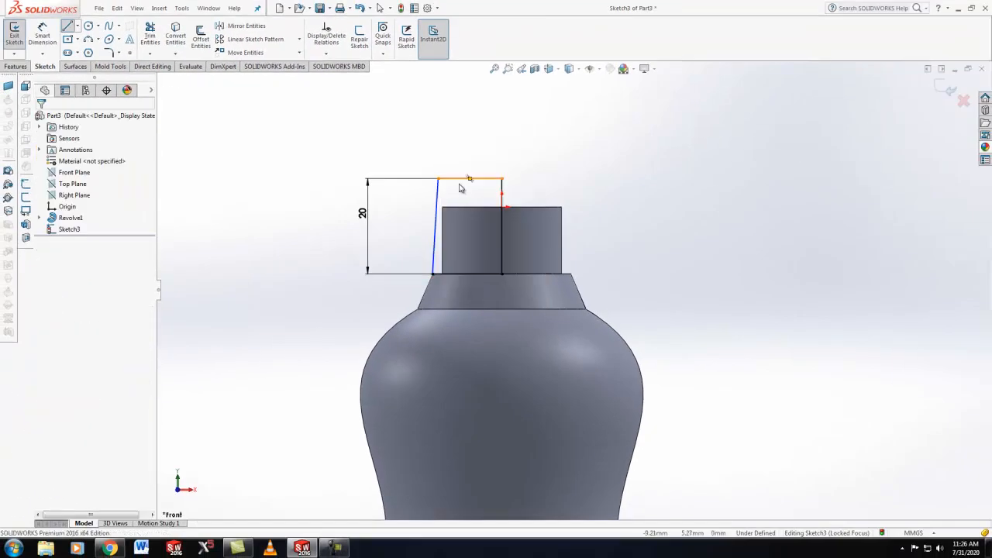
{"action": "scroll", "coordinate": [476, 240], "scroll_direction": "up", "scroll_amount": 2}
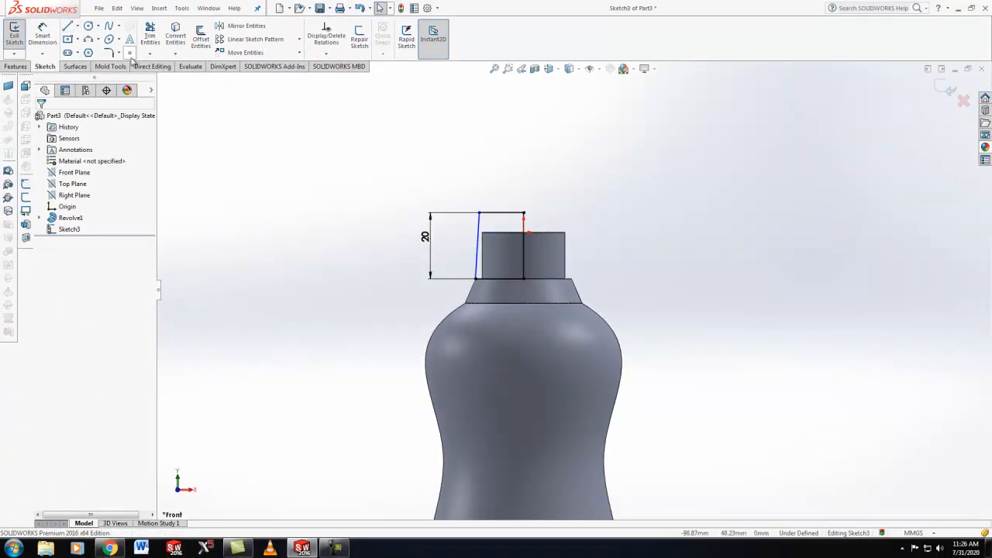
Revolve the cap profile 360° about its vertical centre line, merging the result with the bottle
{"action": "left_click", "coordinate": [17, 67]}
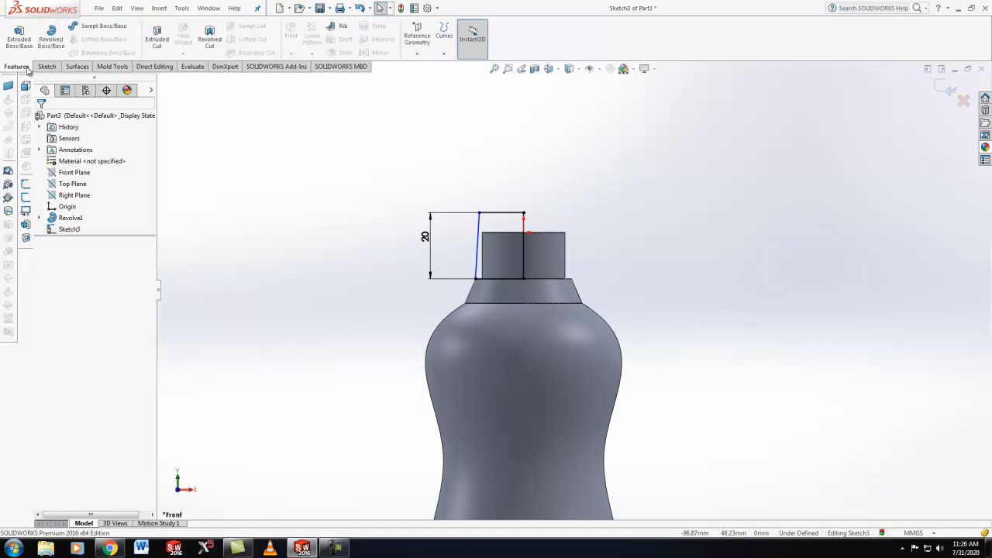
{"action": "left_click", "coordinate": [51, 42]}
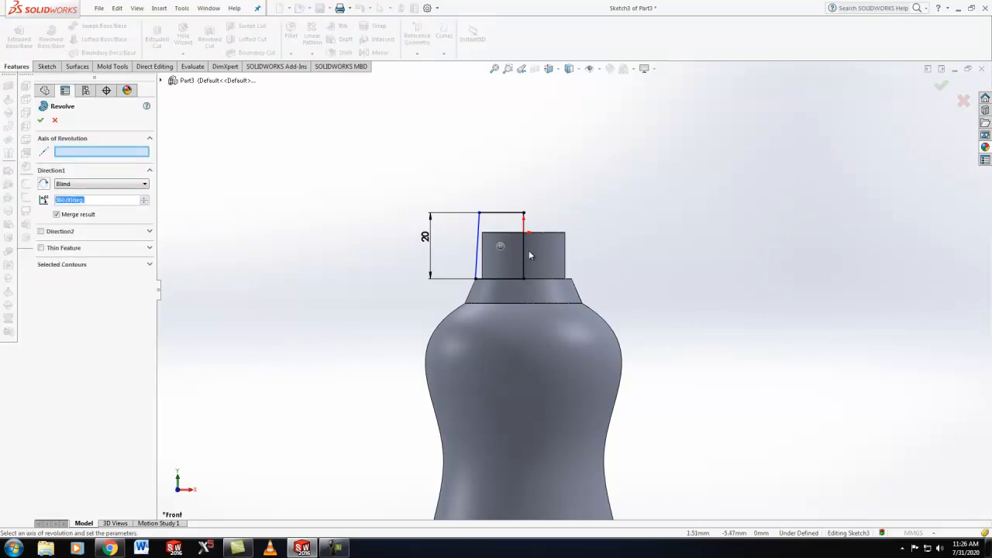
{"action": "left_click", "coordinate": [525, 251]}
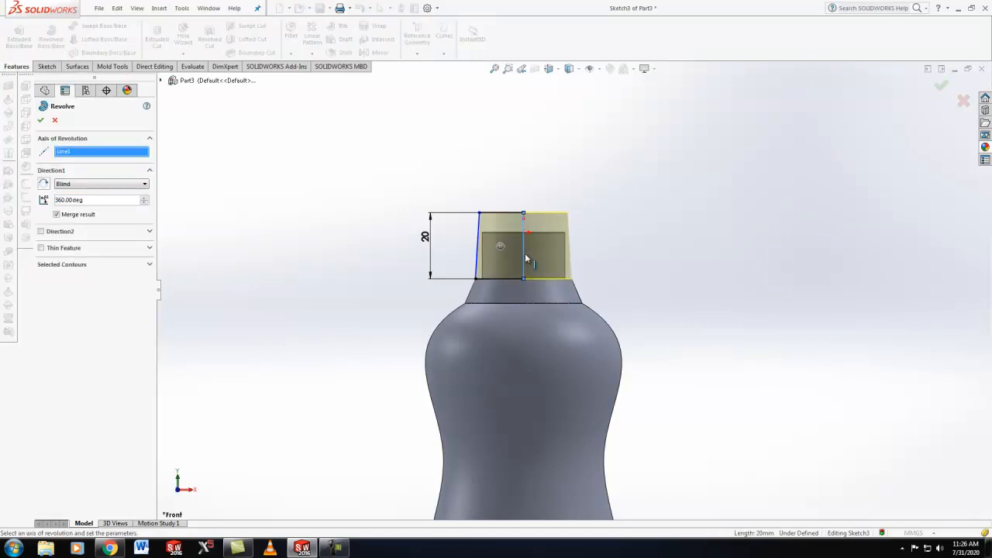
{"action": "left_click", "coordinate": [41, 120]}
Examine the revolved cap and the bottle body from above and from several angles
{"action": "scroll", "coordinate": [573, 372], "scroll_direction": "up", "scroll_amount": 2}
{"action": "middle_click_drag", "start_coordinate": [565, 374], "coordinate": [543, 430]}
{"action": "middle_click_drag", "start_coordinate": [589, 375], "coordinate": [402, 288]}
{"action": "middle_click_drag", "start_coordinate": [513, 405], "coordinate": [394, 345]}
{"action": "middle_click_drag", "start_coordinate": [553, 358], "coordinate": [540, 458]}
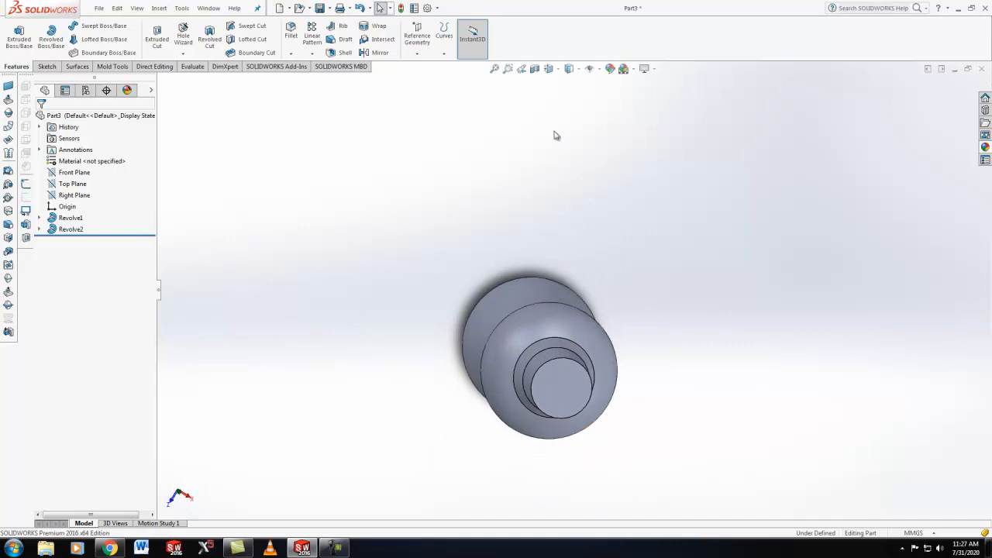
{"action": "left_click", "coordinate": [548, 68]}
{"action": "left_click", "coordinate": [586, 346]}
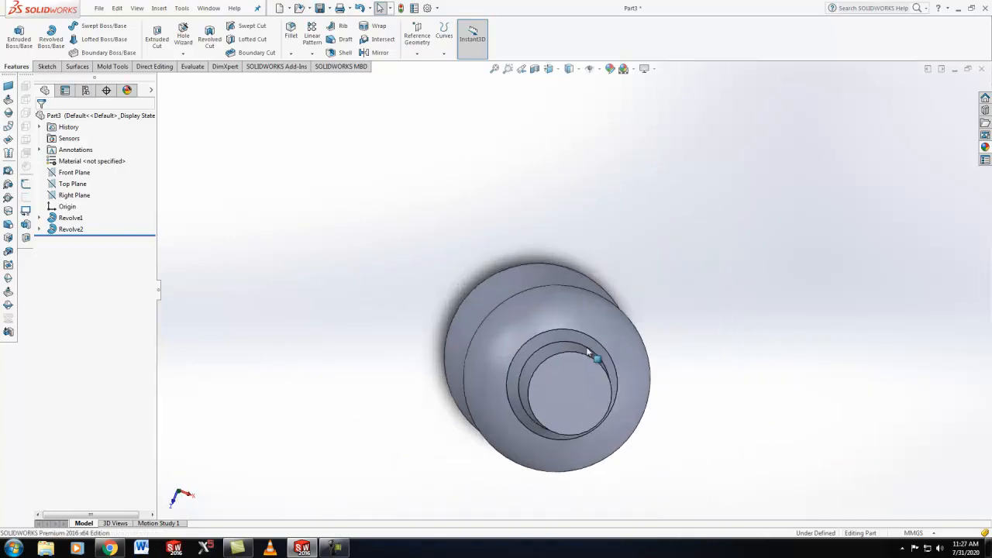
{"action": "left_click", "coordinate": [550, 69]}
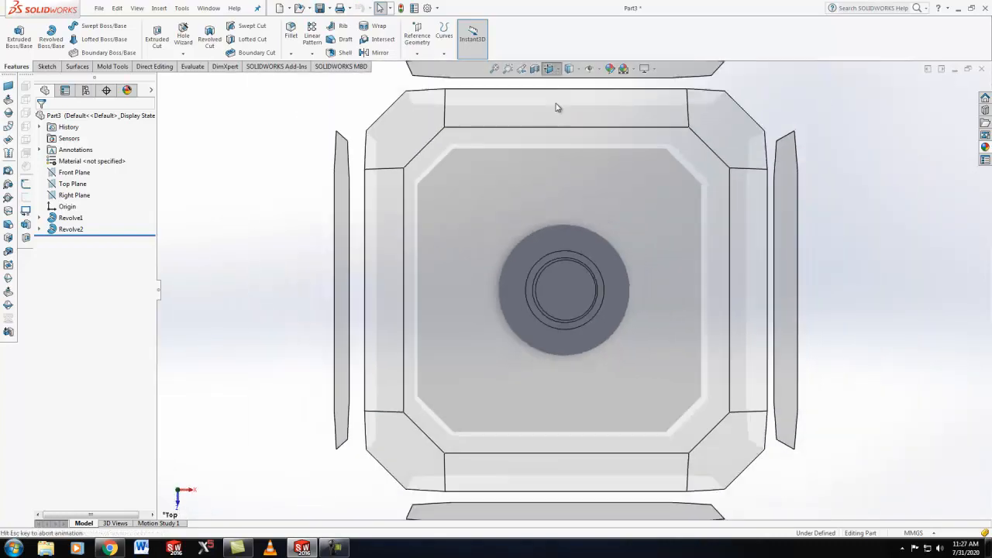
{"action": "middle_click_drag", "start_coordinate": [592, 307], "coordinate": [595, 350]}
{"action": "left_click", "coordinate": [595, 350]}
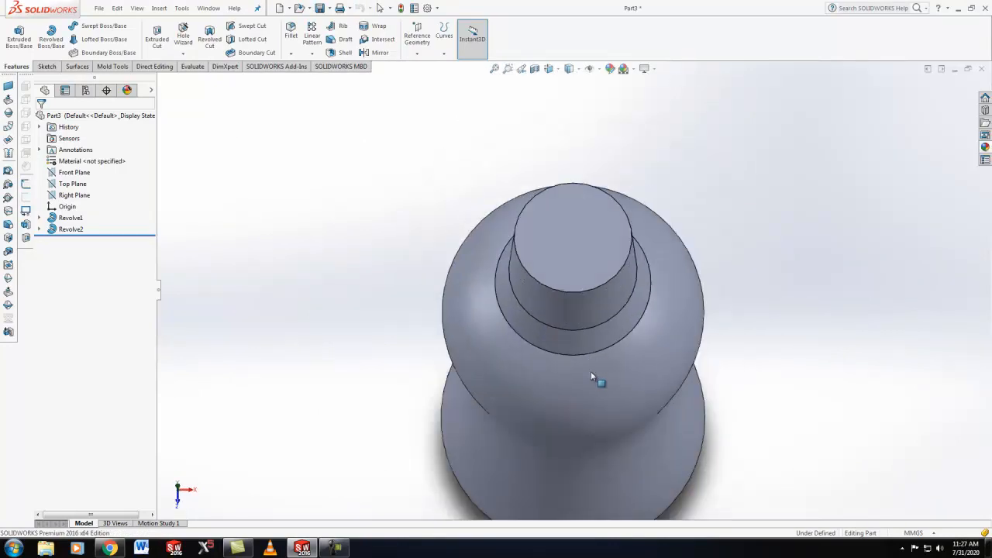
{"action": "middle_click_drag", "start_coordinate": [666, 342], "coordinate": [356, 362]}
{"action": "scroll", "coordinate": [651, 309], "scroll_direction": "down", "scroll_amount": 2}
{"action": "middle_click_drag", "start_coordinate": [651, 309], "coordinate": [626, 356]}
{"action": "scroll", "coordinate": [612, 311], "scroll_direction": "up", "scroll_amount": 5}
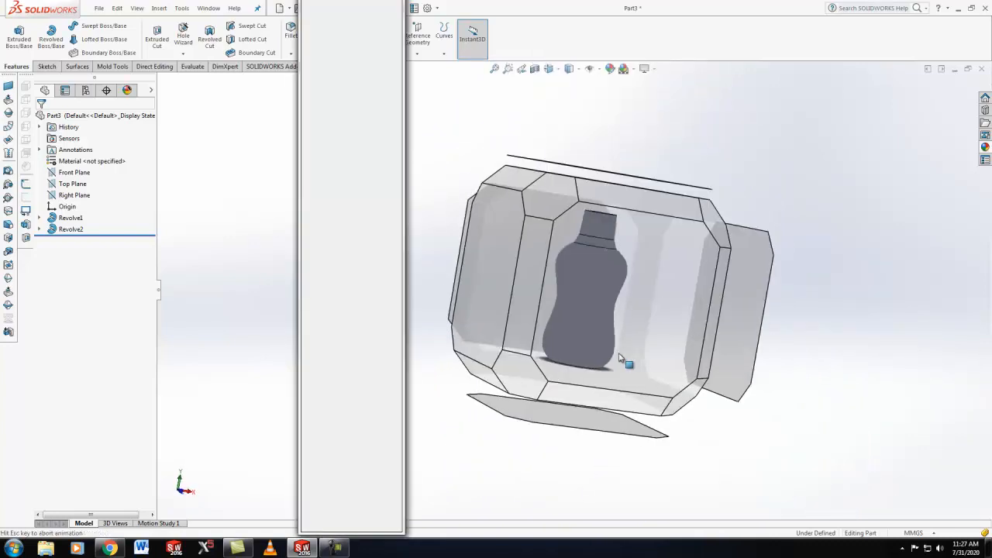
{"action": "middle_click_drag", "start_coordinate": [616, 333], "coordinate": [602, 320]}
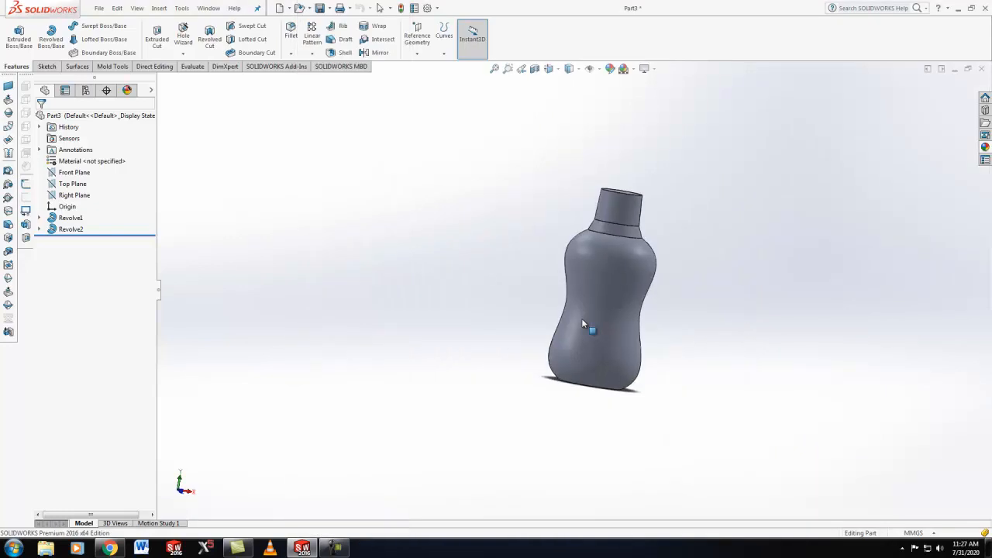
Return to the Front view and start a new sketch on the Front Plane
{"action": "key", "text": "ctrl+1"}
{"action": "scroll", "coordinate": [609, 390], "scroll_direction": "up", "scroll_amount": 2}
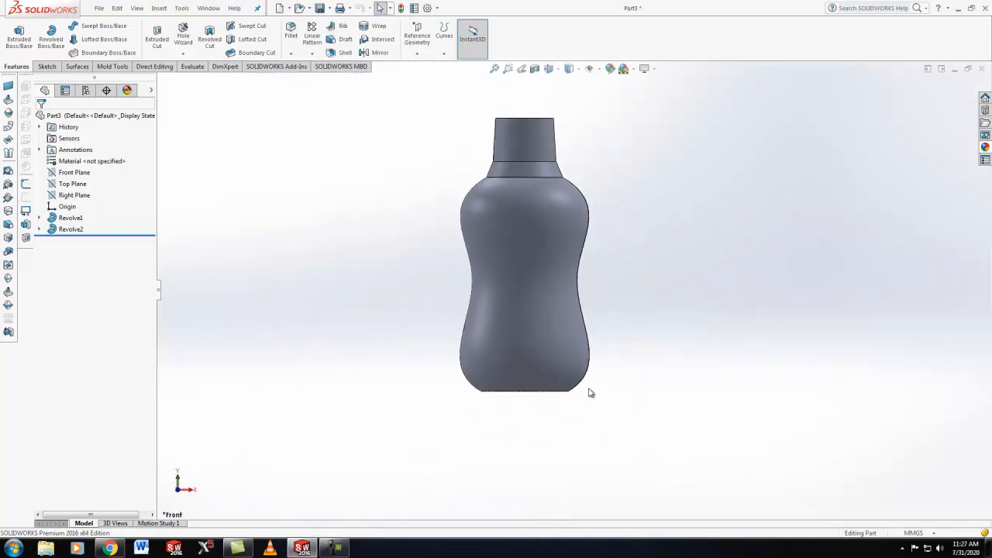
{"action": "scroll", "coordinate": [578, 375], "scroll_direction": "down", "scroll_amount": 1}
{"action": "right_click", "coordinate": [90, 179]}
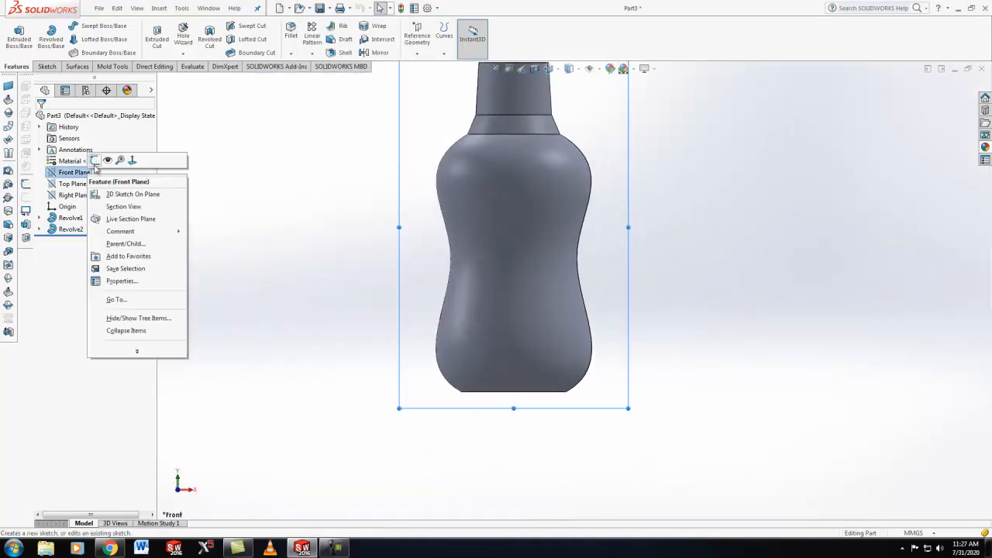
{"action": "left_click", "coordinate": [93, 160]}
{"action": "scroll", "coordinate": [565, 354], "scroll_direction": "down", "scroll_amount": 1}
{"action": "scroll", "coordinate": [556, 333], "scroll_direction": "up", "scroll_amount": 4}
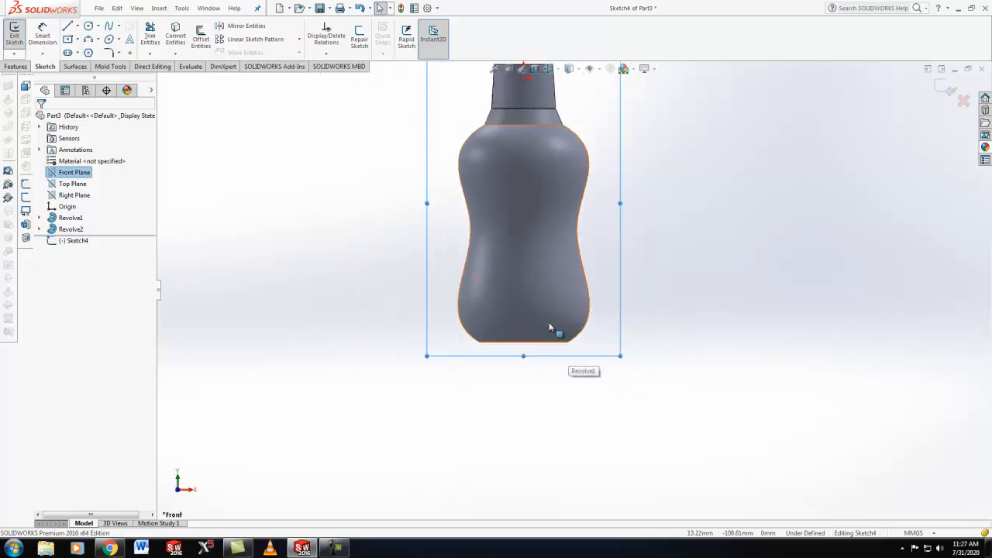
{"action": "scroll", "coordinate": [565, 282], "scroll_direction": "down", "scroll_amount": 3}
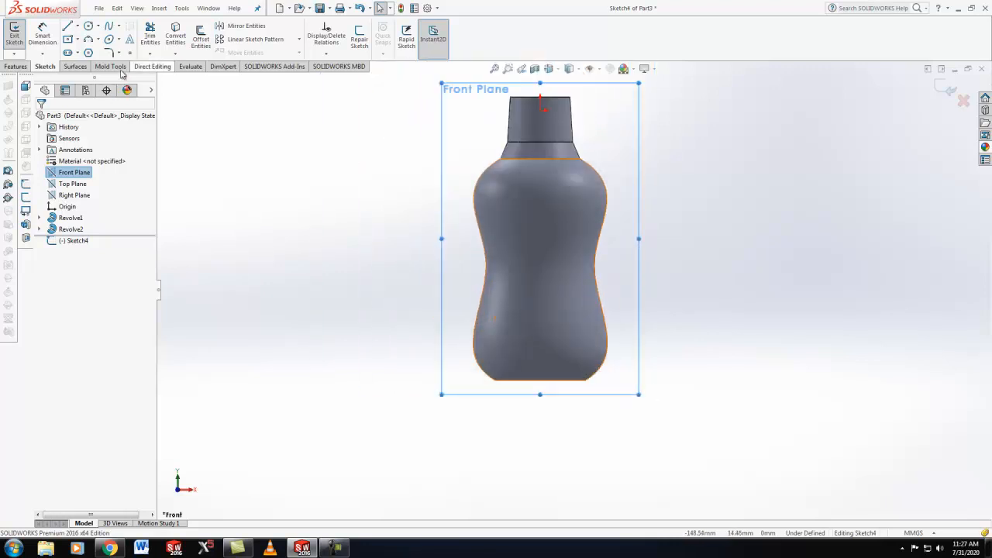
Draw a vertical line about 8 mm long upward from the midpoint of the bottle's base edge
{"action": "left_click", "coordinate": [68, 28]}
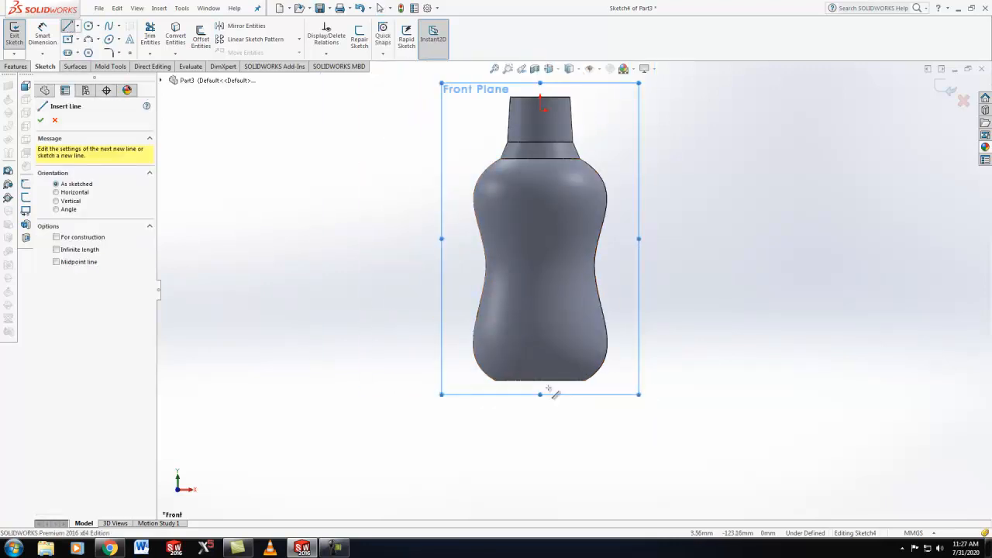
{"action": "left_click", "coordinate": [540, 379]}
{"action": "left_click", "coordinate": [541, 362]}
{"action": "right_click", "coordinate": [542, 358]}
{"action": "left_click", "coordinate": [551, 371]}
{"action": "scroll", "coordinate": [548, 324], "scroll_direction": "down", "scroll_amount": 2}
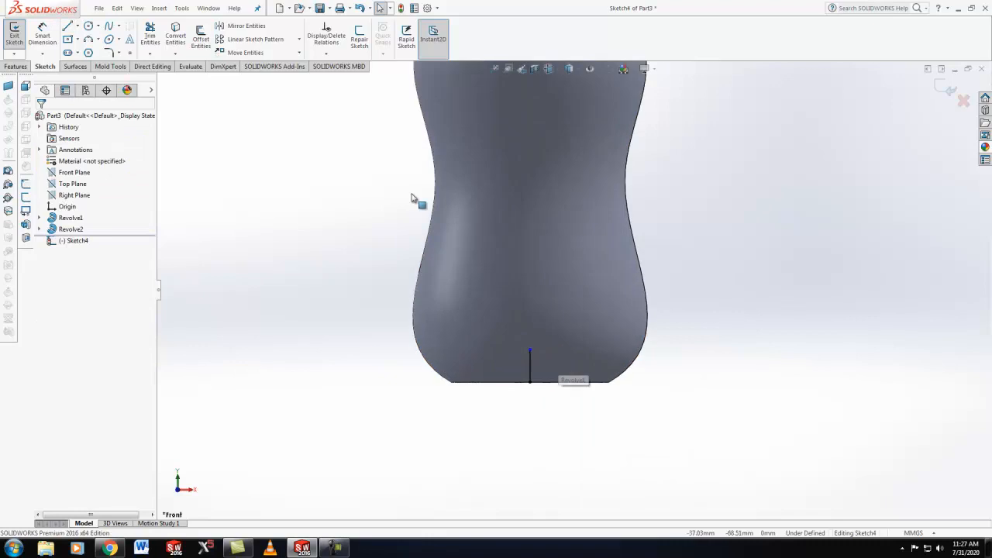
Dimension the vertical line's length to 5 mm
{"action": "left_click", "coordinate": [43, 31]}
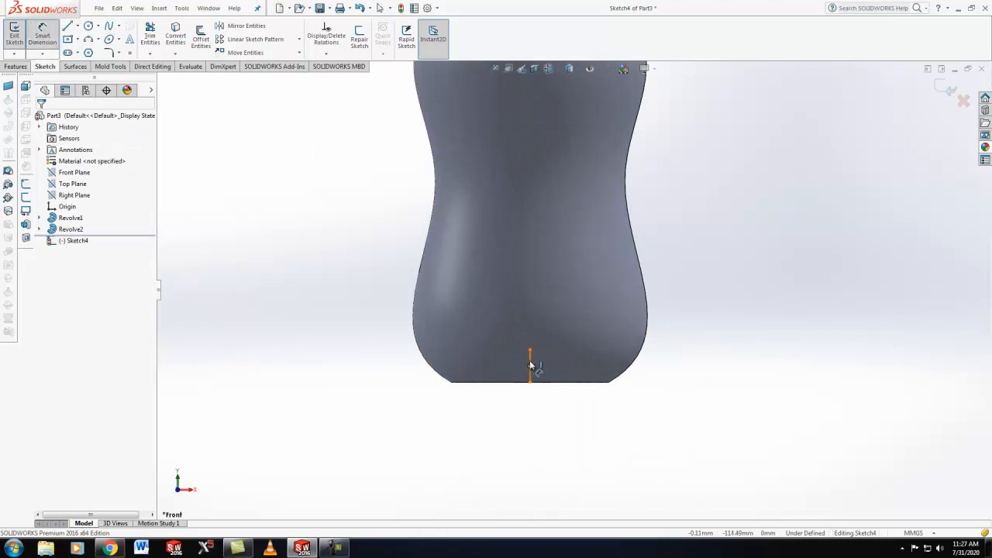
{"action": "left_click", "coordinate": [530, 365]}
{"action": "left_click", "coordinate": [401, 372]}
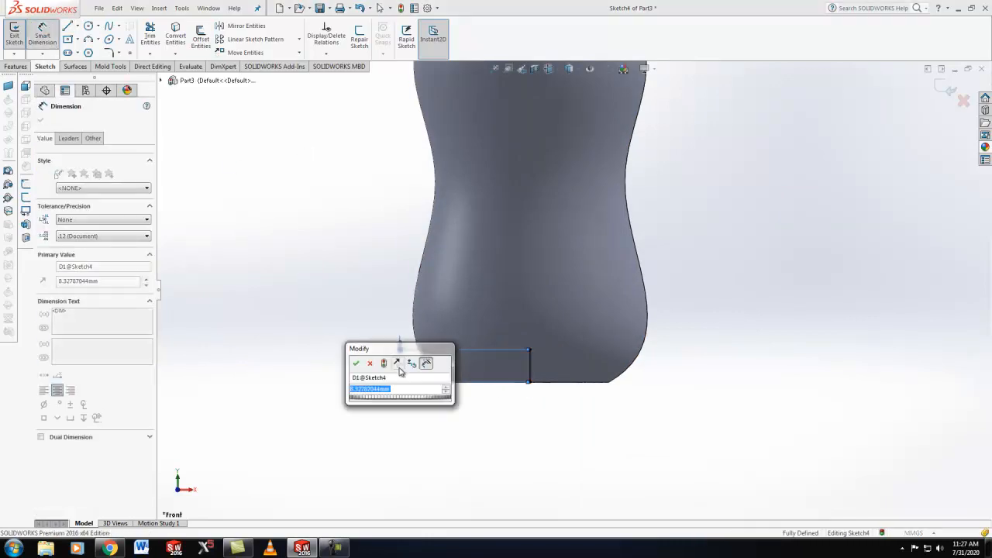
{"action": "type", "text": "5"}
{"action": "key", "text": "Return"}
{"action": "scroll", "coordinate": [578, 374], "scroll_direction": "down", "scroll_amount": 3}
{"action": "left_click", "coordinate": [41, 121]}
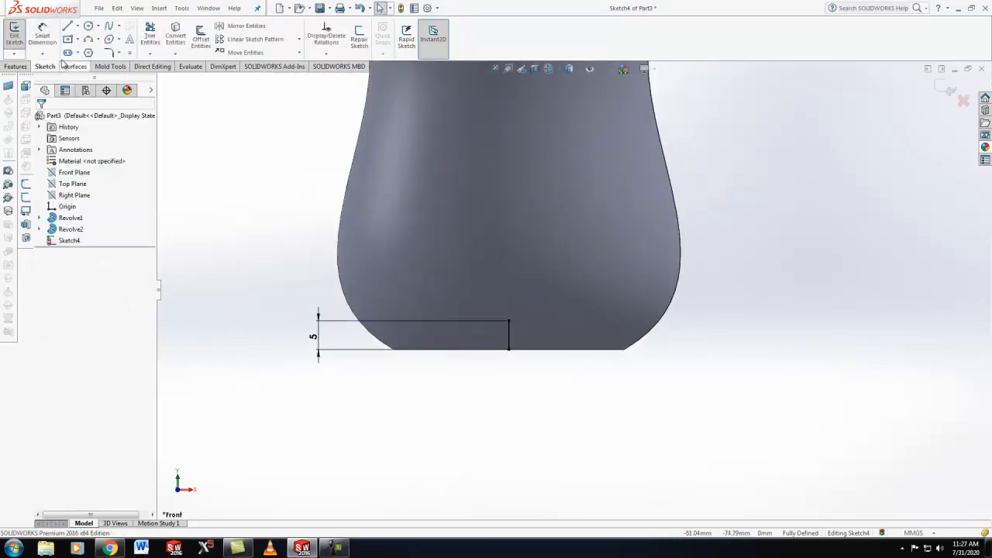
Draw a horizontal line about 17 mm long along the base edge from the vertical line's lower end toward the right
{"action": "left_click", "coordinate": [68, 28]}
{"action": "left_click", "coordinate": [509, 350]}
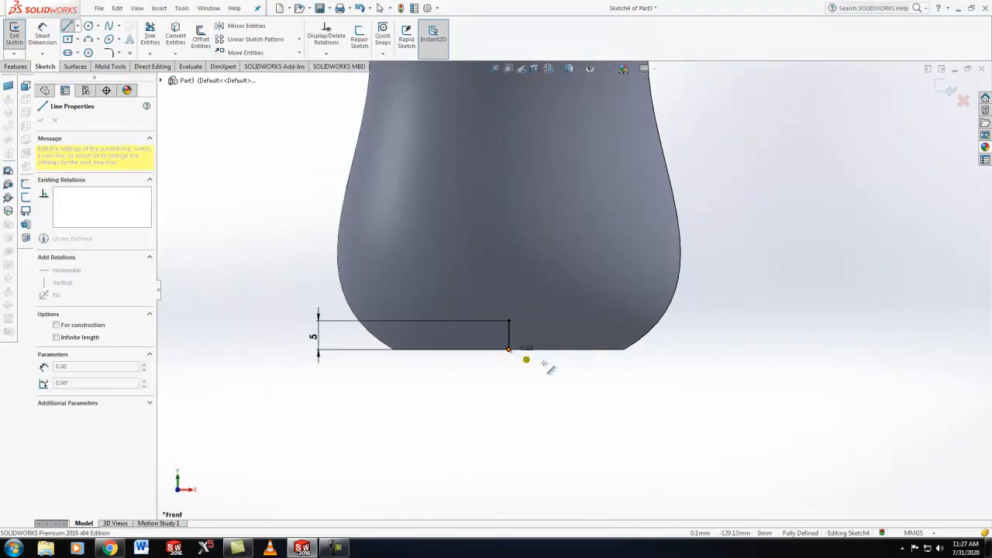
{"action": "left_click", "coordinate": [608, 350]}
{"action": "right_click", "coordinate": [618, 354]}
{"action": "left_click", "coordinate": [624, 360]}
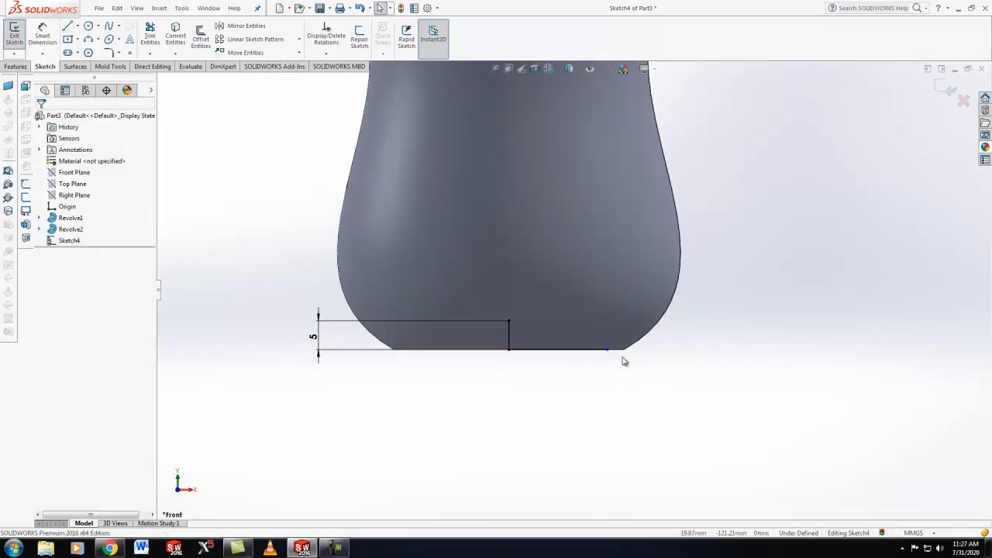
Close the base profile with a three-point arc of about 31 mm radius joining the vertical line's upper end to the horizontal line's outer end
{"action": "left_click", "coordinate": [89, 39]}
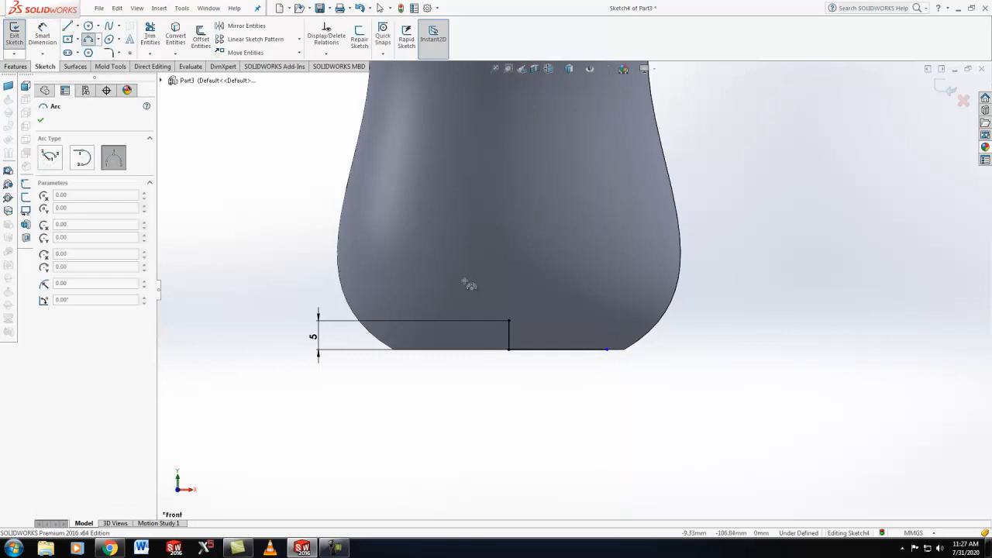
{"action": "left_click", "coordinate": [508, 335]}
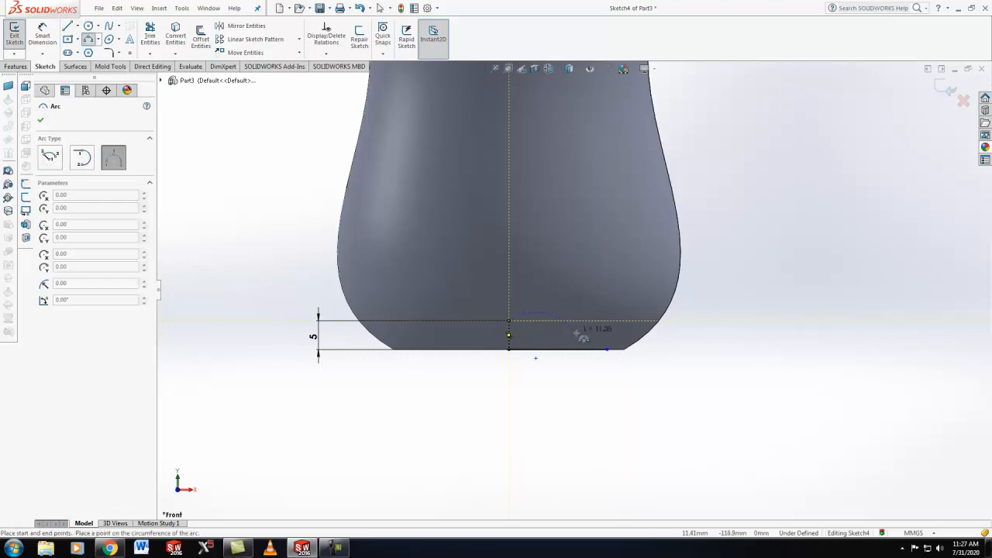
{"action": "left_click", "coordinate": [607, 350]}
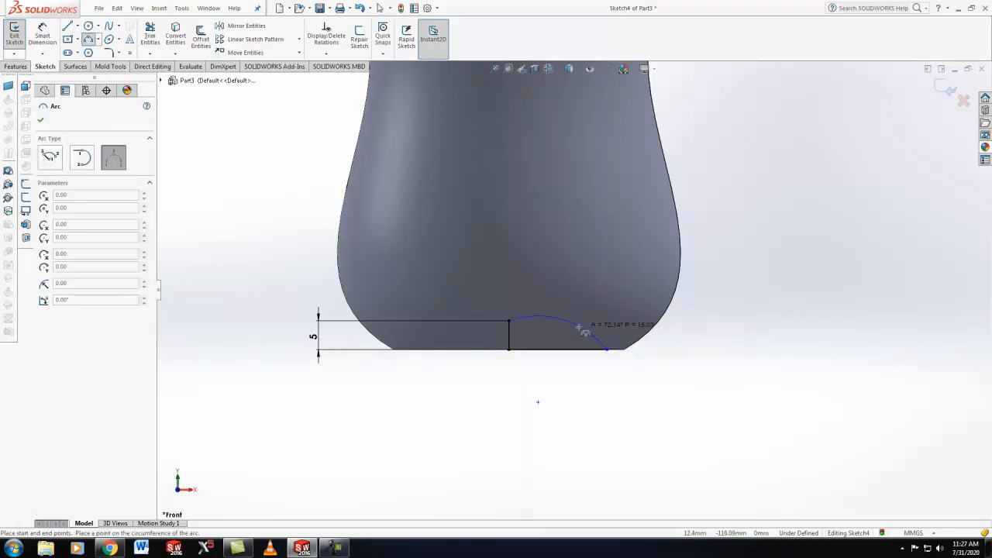
{"action": "left_click", "coordinate": [571, 333]}
{"action": "right_click", "coordinate": [570, 334]}
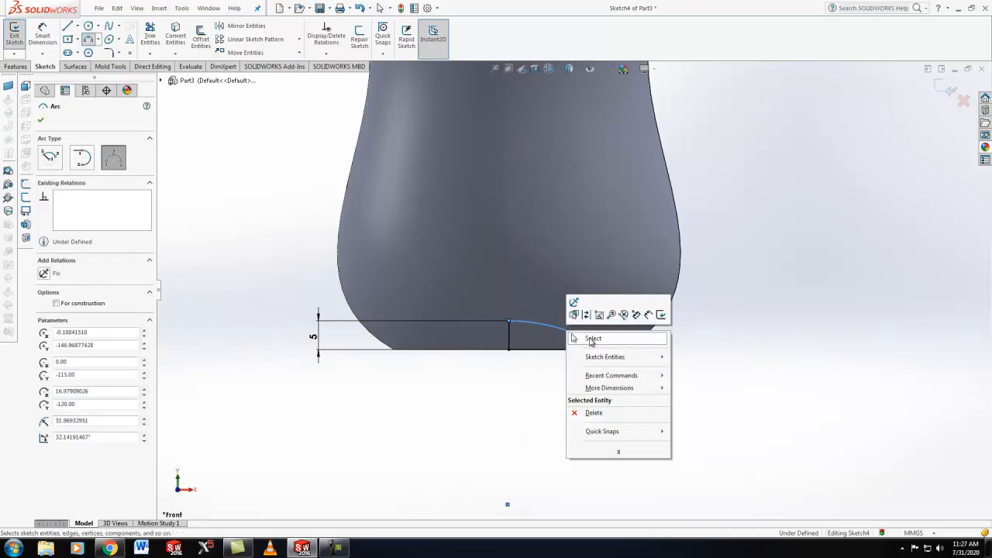
{"action": "left_click", "coordinate": [592, 339]}
{"action": "scroll", "coordinate": [591, 317], "scroll_direction": "down", "scroll_amount": 2}
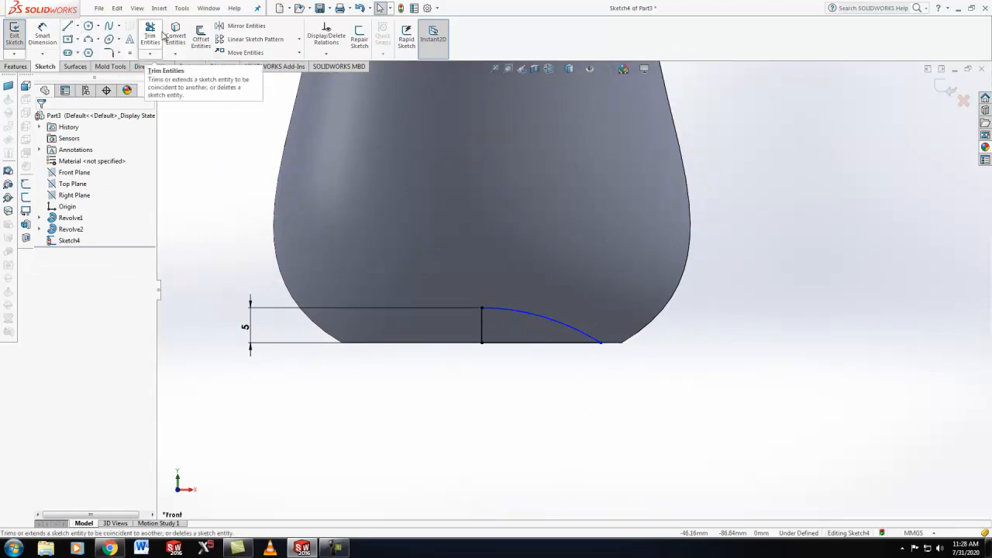
{"action": "left_click", "coordinate": [206, 40]}
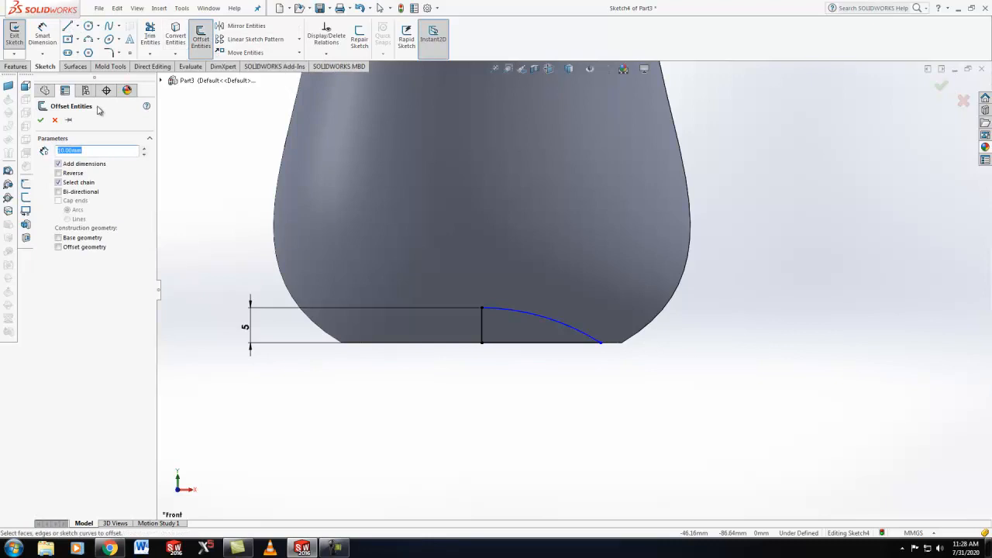
{"action": "left_click", "coordinate": [55, 121]}
Cut the base recess by revolving the closed profile 360° about the 5 mm vertical line
{"action": "scroll", "coordinate": [446, 239], "scroll_direction": "down", "scroll_amount": 2}
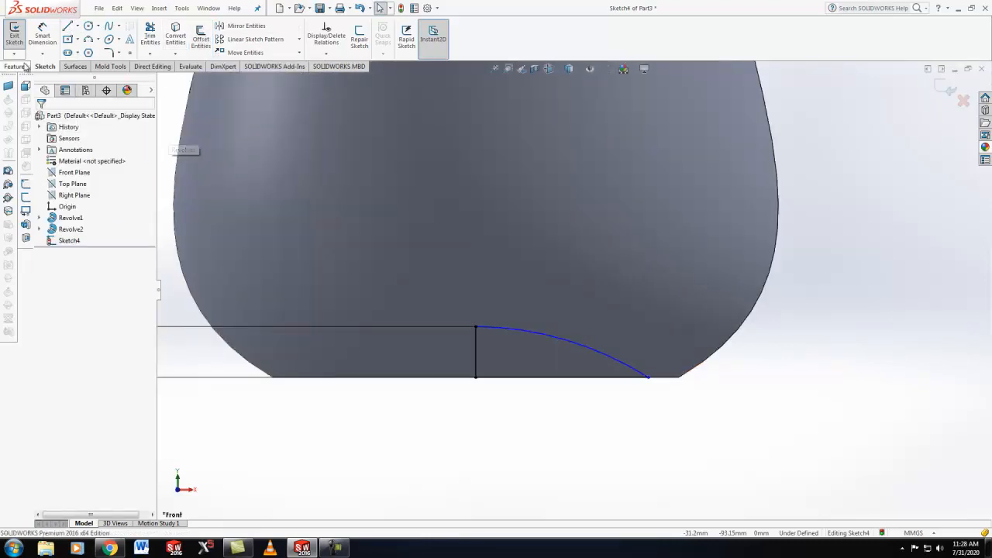
{"action": "left_click", "coordinate": [16, 67]}
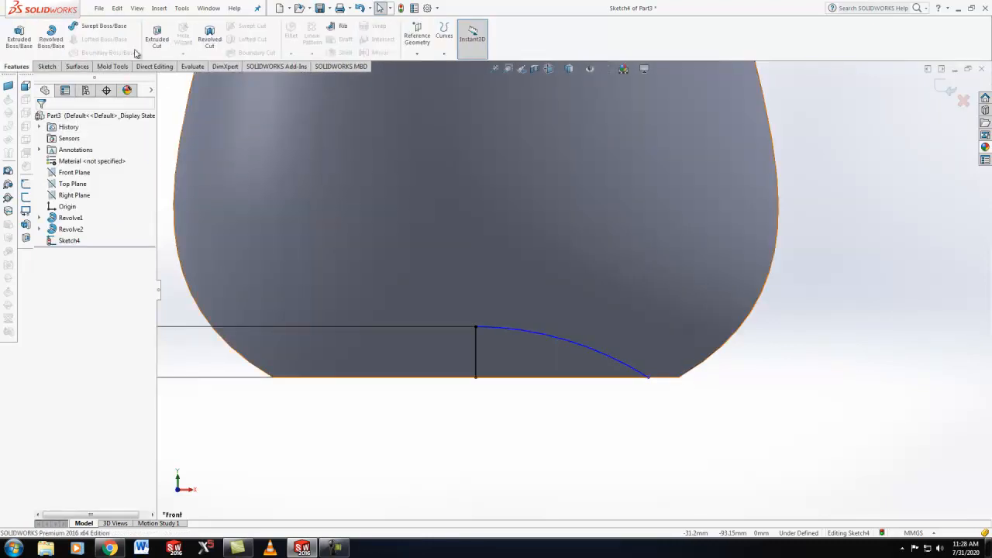
{"action": "left_click", "coordinate": [210, 42]}
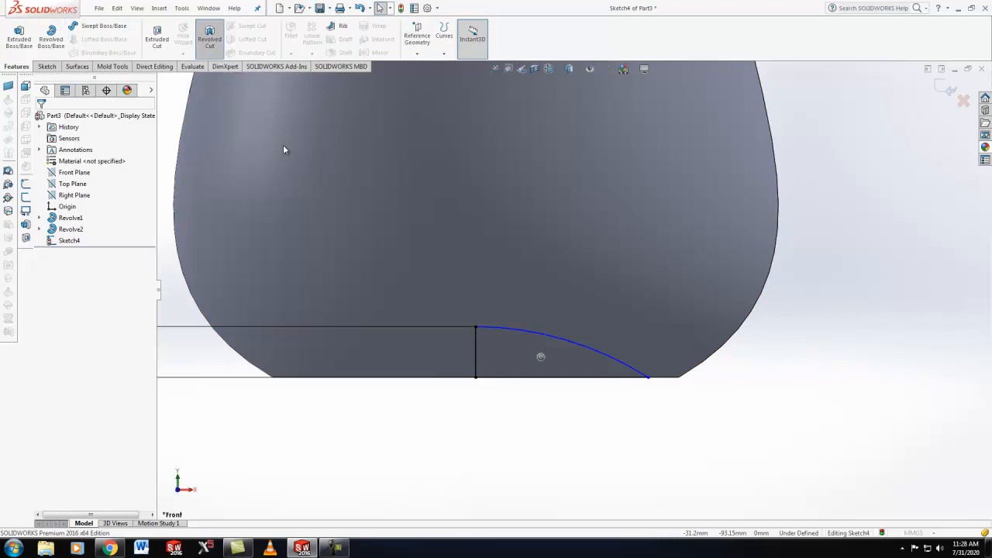
{"action": "left_click", "coordinate": [476, 363]}
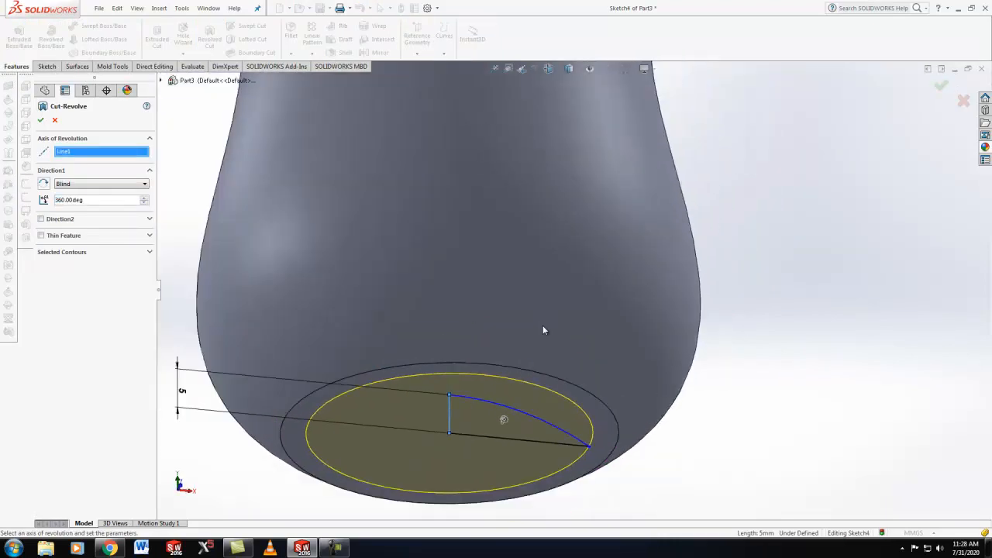
{"action": "left_click", "coordinate": [41, 120]}
Examine the recessed base and the whole bottle from several angles, finishing in the Front view
{"action": "middle_click_drag", "start_coordinate": [594, 397], "coordinate": [705, 343]}
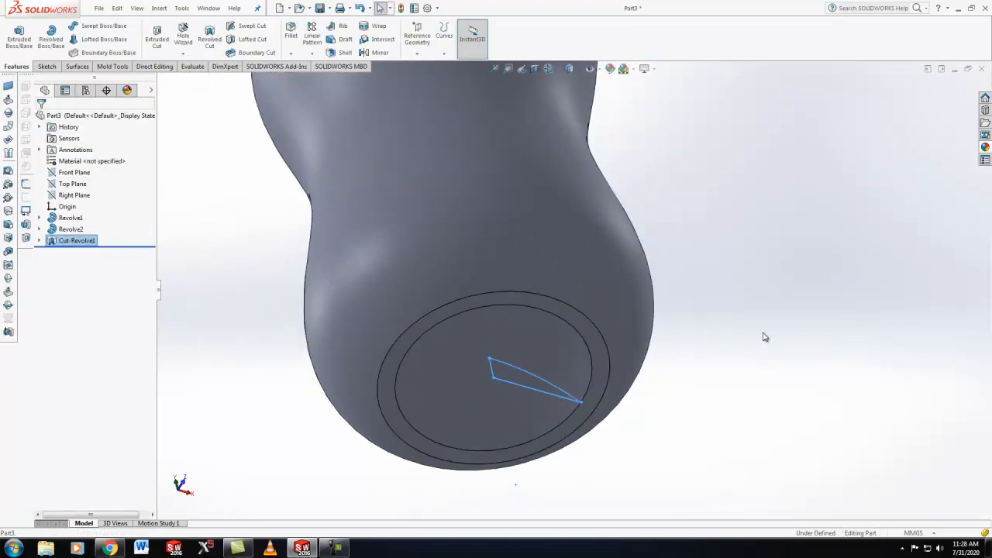
{"action": "left_click", "coordinate": [705, 342]}
{"action": "middle_click_drag", "start_coordinate": [602, 395], "coordinate": [565, 124]}
{"action": "middle_click_drag", "start_coordinate": [554, 404], "coordinate": [529, 443]}
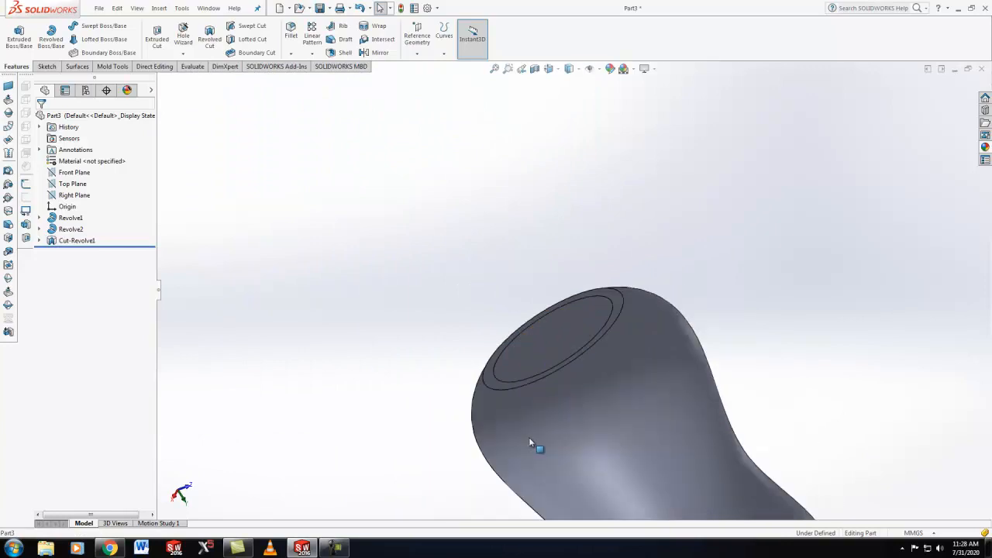
{"action": "scroll", "coordinate": [568, 410], "scroll_direction": "down", "scroll_amount": 3}
{"action": "middle_click_drag", "start_coordinate": [591, 354], "coordinate": [640, 274]}
{"action": "scroll", "coordinate": [640, 275], "scroll_direction": "up", "scroll_amount": 6}
{"action": "middle_click_drag", "start_coordinate": [598, 225], "coordinate": [543, 337]}
{"action": "scroll", "coordinate": [542, 275], "scroll_direction": "down", "scroll_amount": 4}
{"action": "middle_click_drag", "start_coordinate": [575, 259], "coordinate": [662, 412]}
{"action": "middle_click_drag", "start_coordinate": [495, 492], "coordinate": [363, 481]}
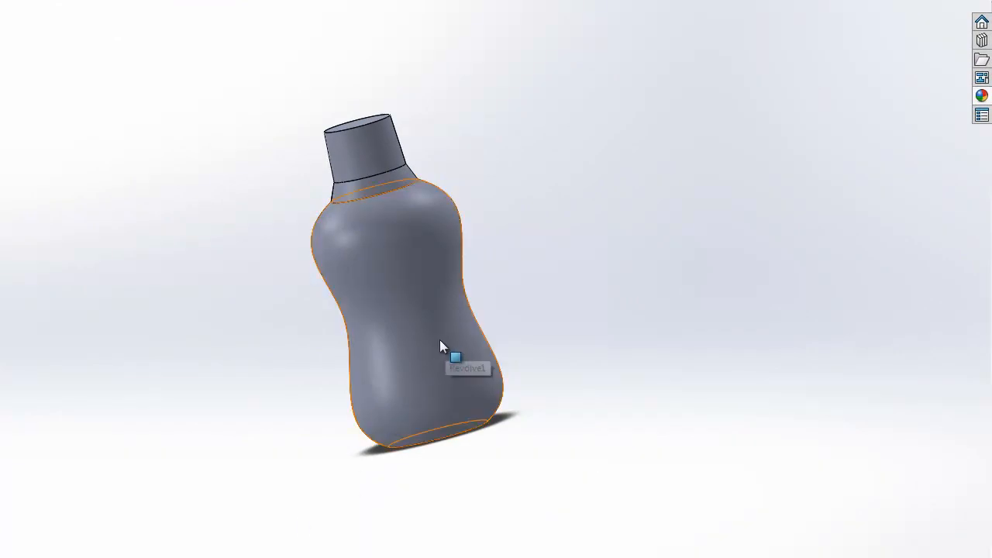
{"action": "middle_click_drag", "start_coordinate": [383, 193], "coordinate": [405, 398]}
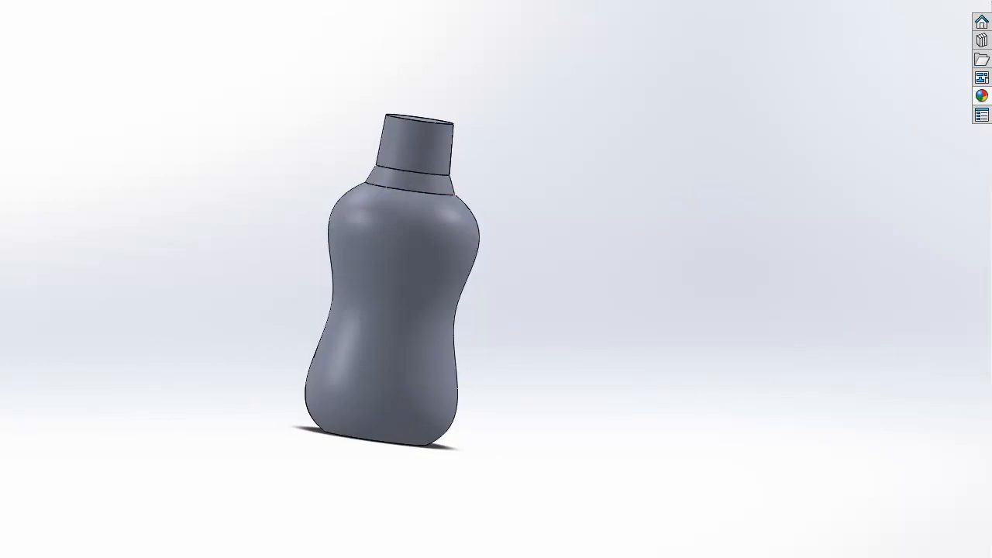
{"action": "key", "text": "space"}
{"action": "left_click", "coordinate": [369, 255]}
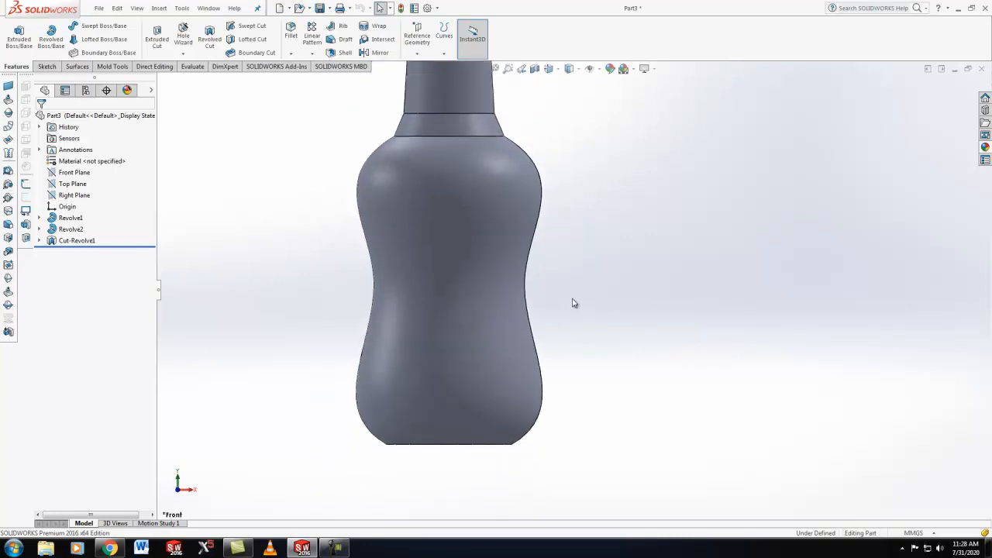
{"action": "key", "text": "space"}
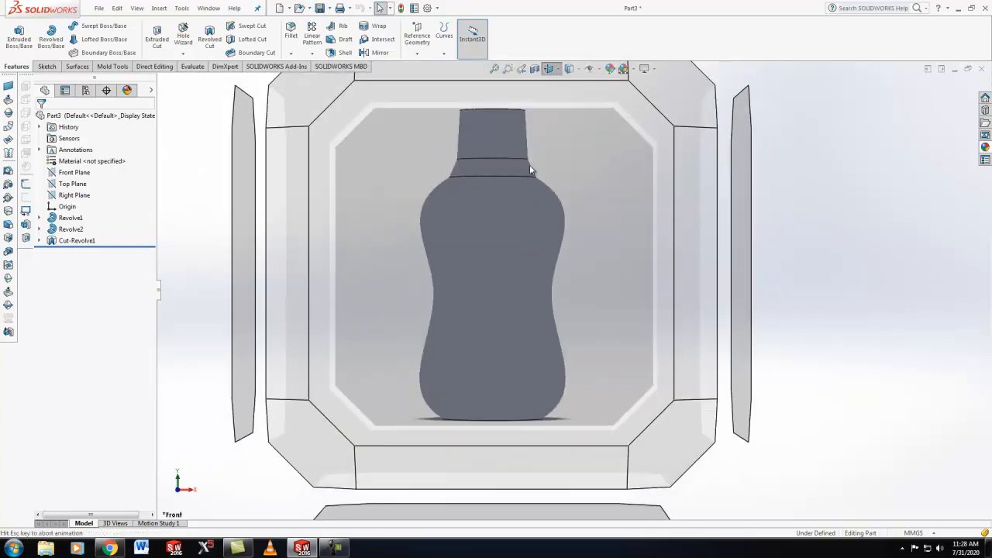
{"action": "left_click", "coordinate": [526, 240]}
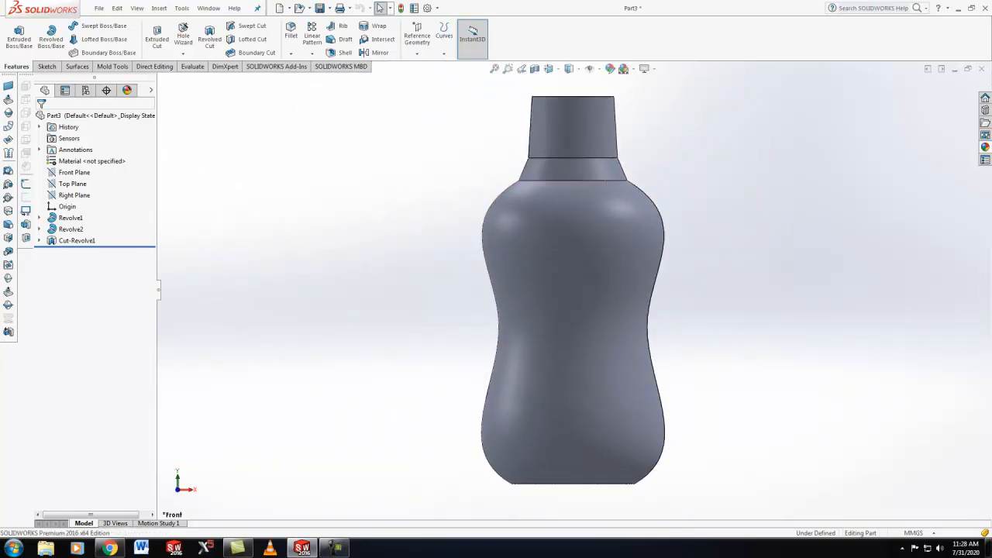